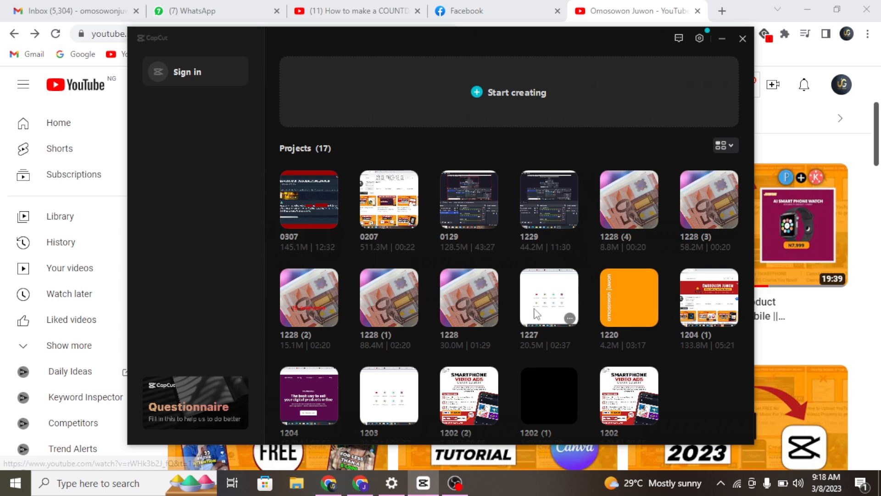
Start a new empty project (0308) from the CapCut home screen
mouse_move(621, 312)
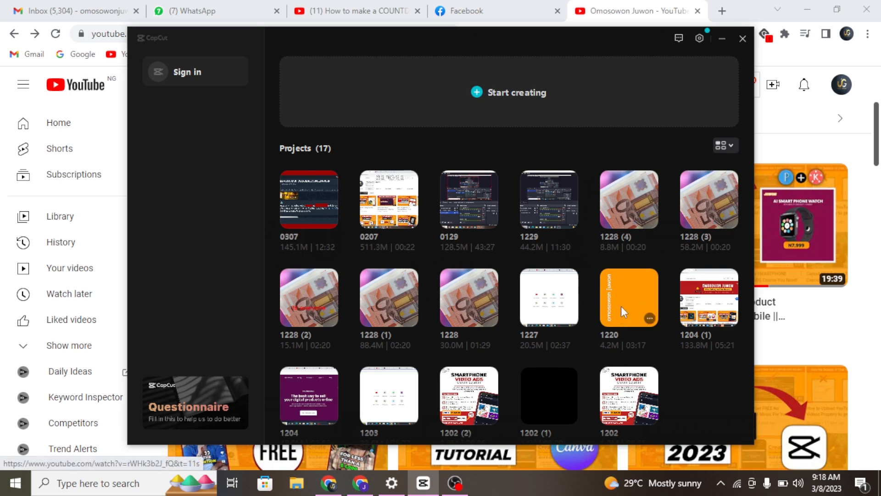
left_click(562, 102)
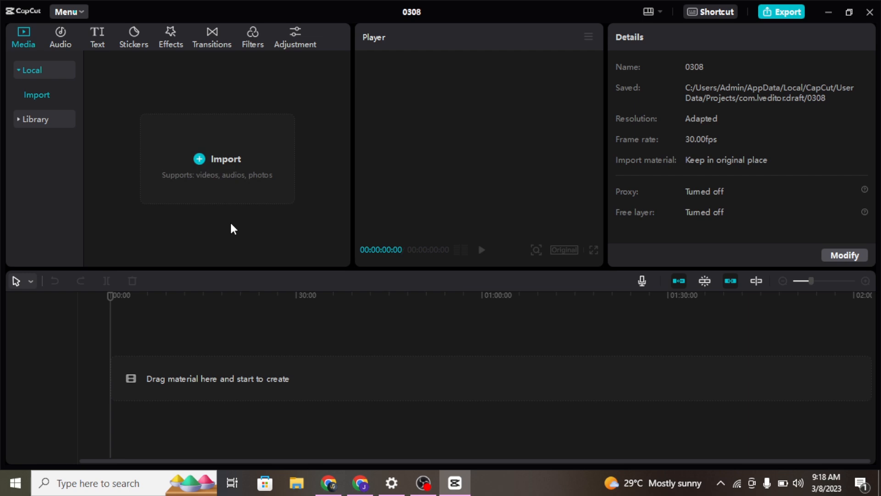
Import canva video editing tutorial.mp4 into the project's media panel
left_click(226, 177)
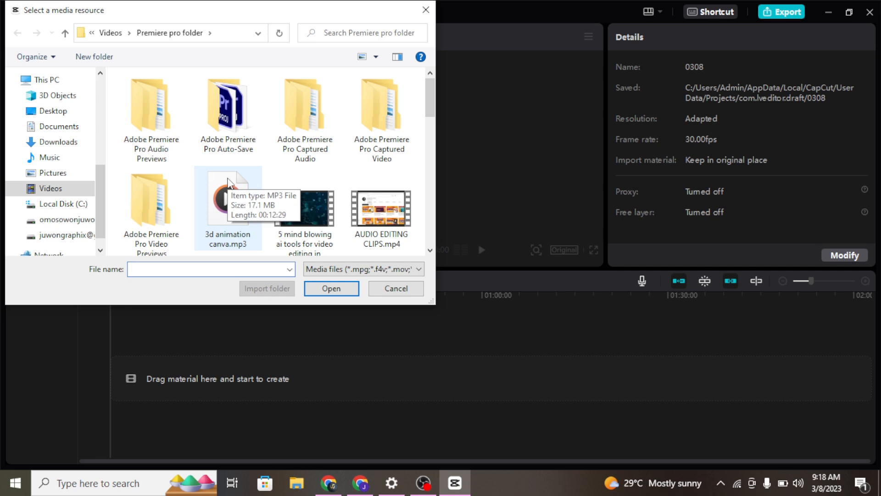
left_click_drag(433, 91, 433, 123)
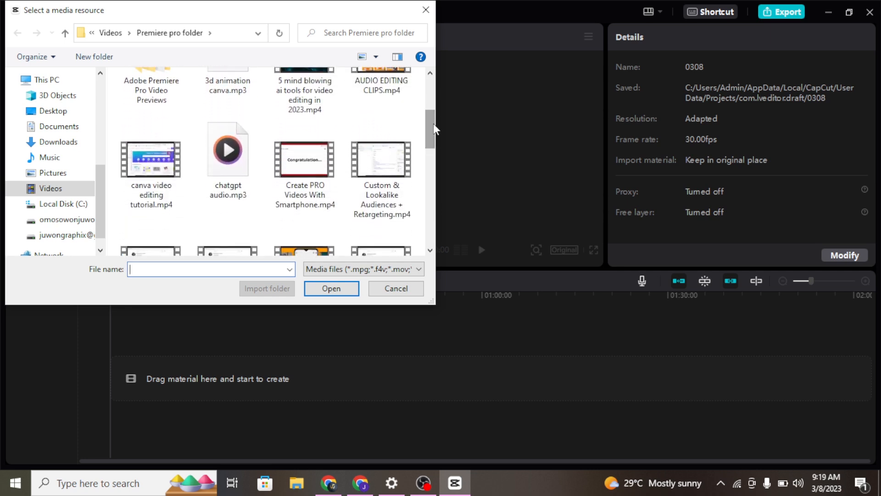
left_click(156, 175)
left_click(329, 288)
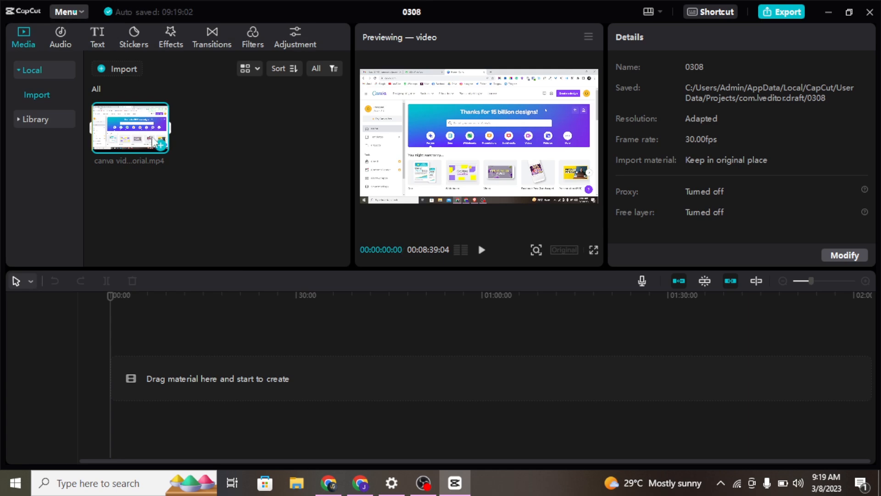
Create Folder1, move the Canva tutorial clip into it, and open the folder
right_click(213, 154)
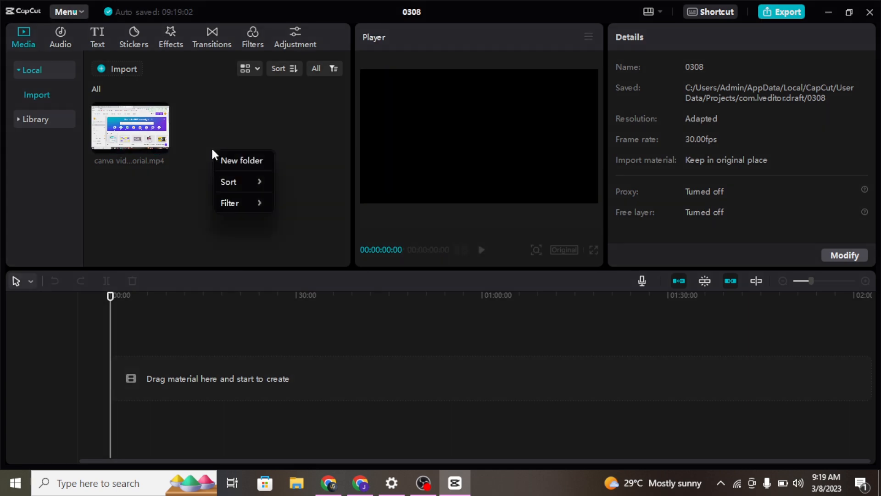
left_click(237, 168)
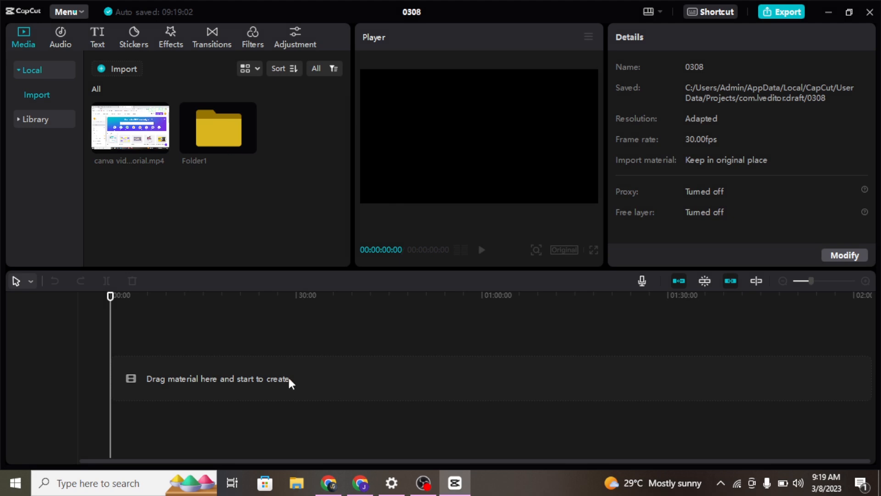
left_click_drag(141, 142, 205, 151)
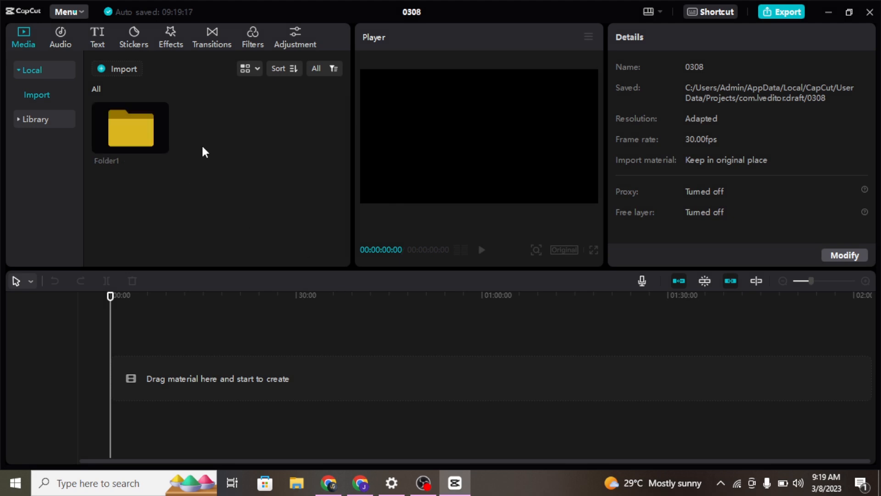
double_click(147, 140)
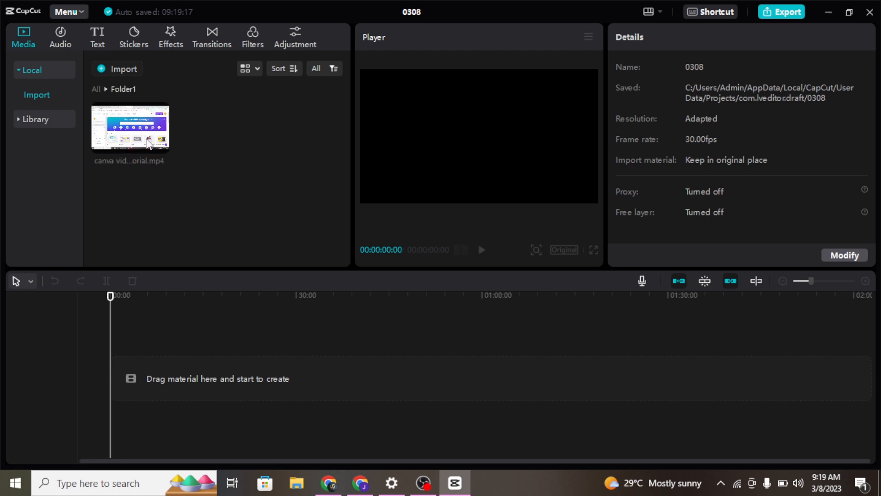
right_click(235, 149)
left_click(204, 137)
Import 3d animation canva.mp3 into Folder1 next to the tutorial video
left_click(118, 70)
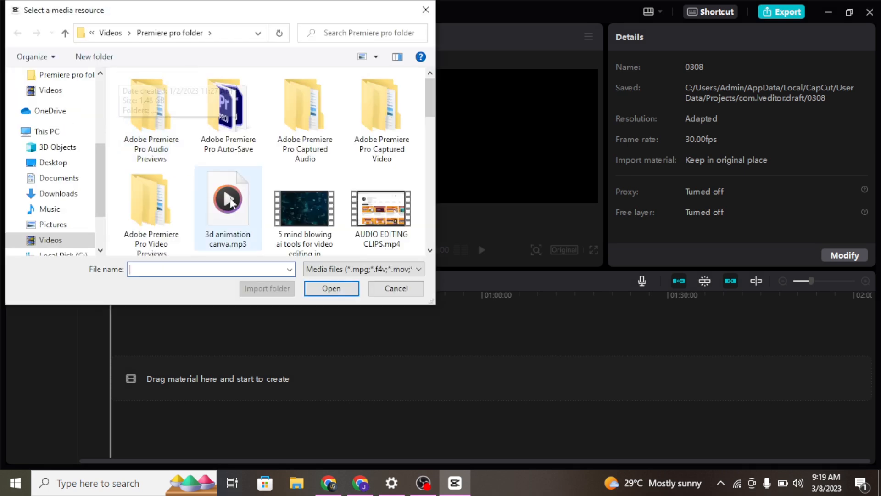
left_click(229, 238)
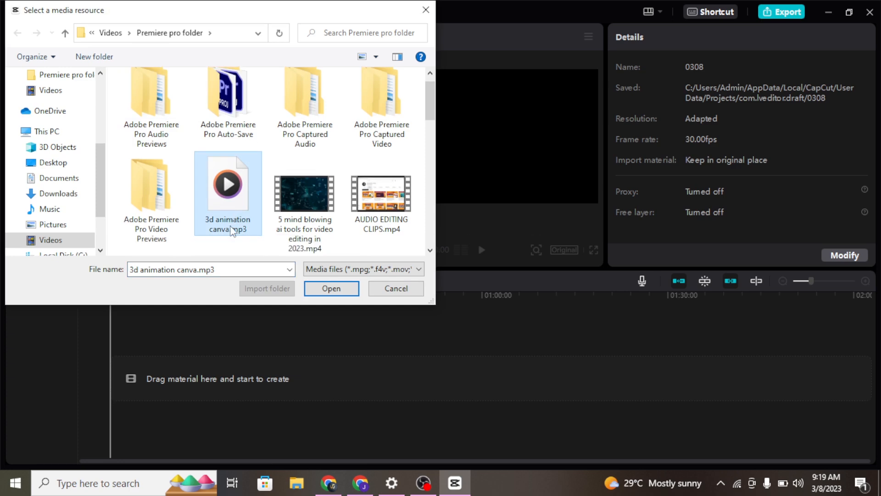
left_click(335, 287)
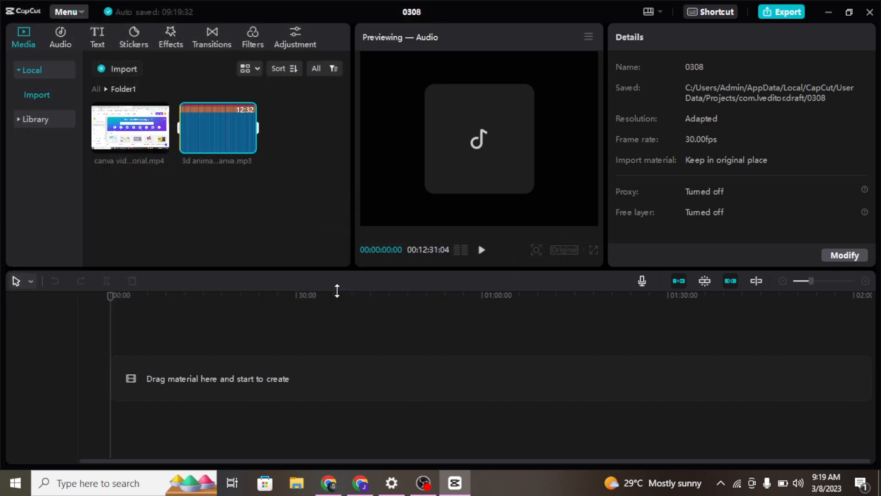
left_click(328, 219)
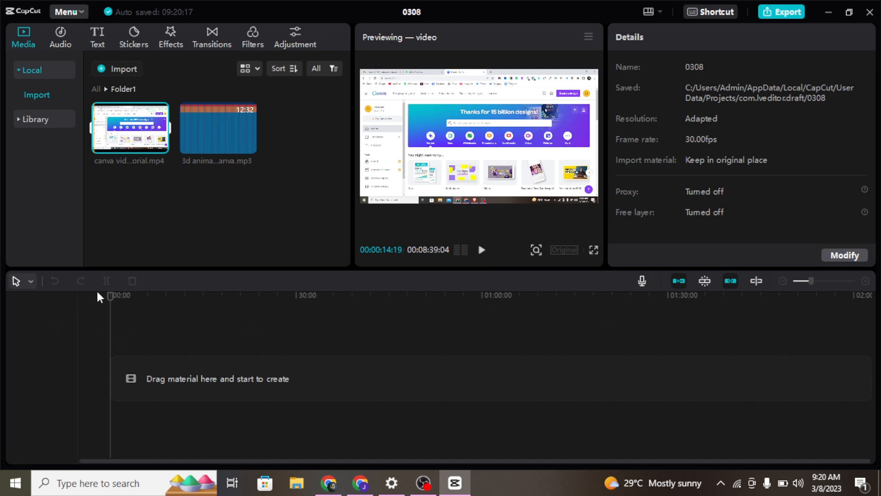
left_click(21, 281)
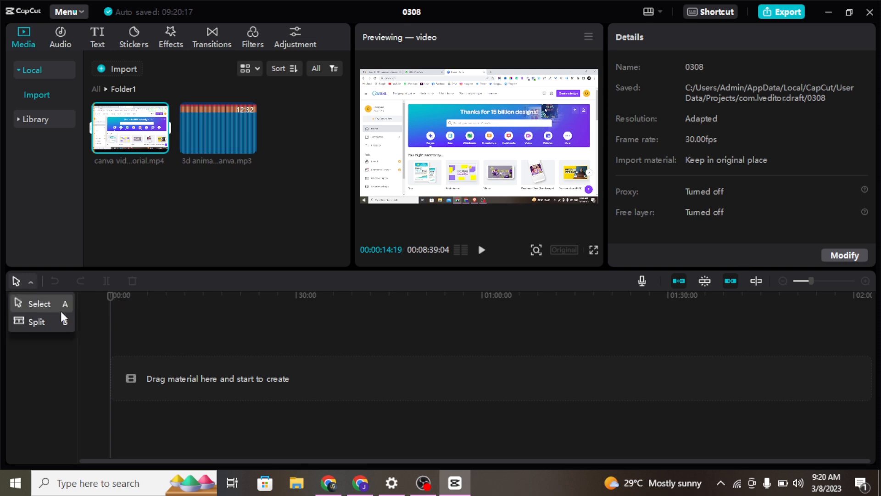
left_click(153, 331)
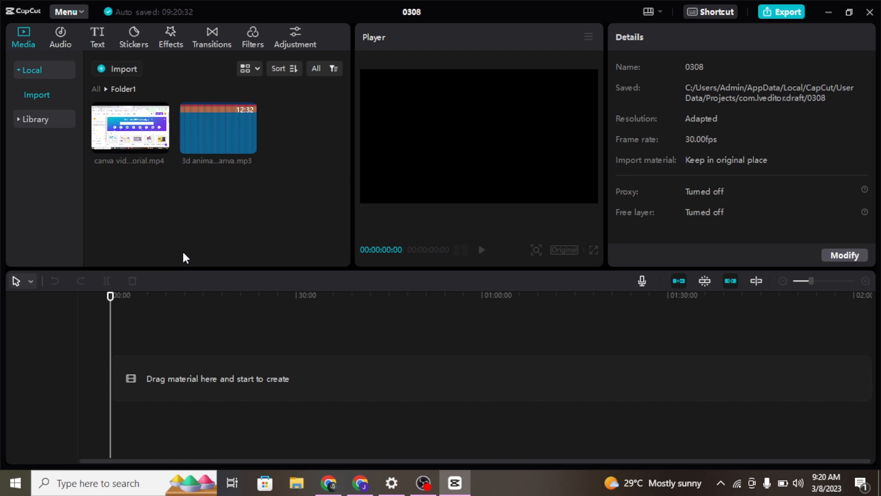
Add the Canva tutorial clip to the main track and move the playhead to 00:00:56:00
left_click_drag(136, 147, 112, 376)
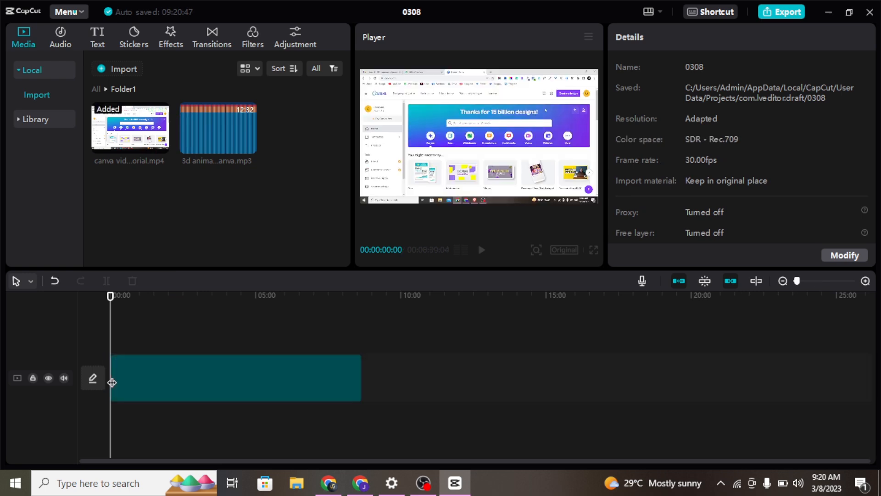
left_click(213, 385)
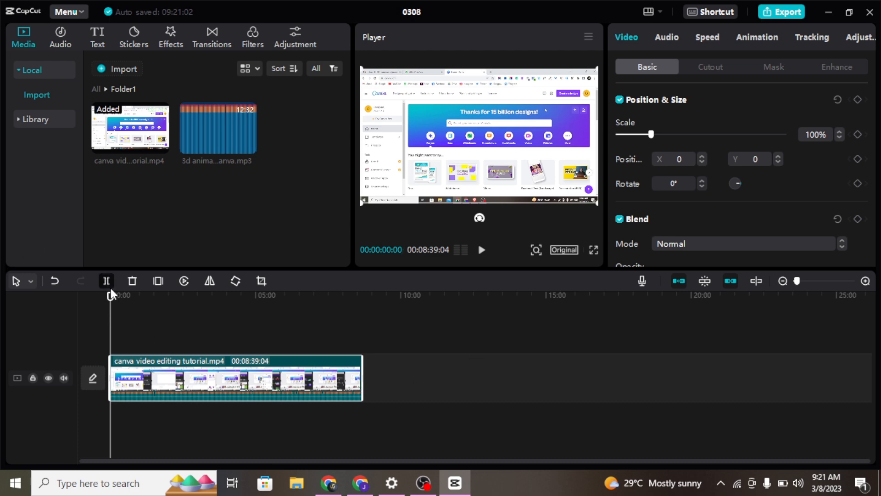
left_click_drag(110, 294, 138, 308)
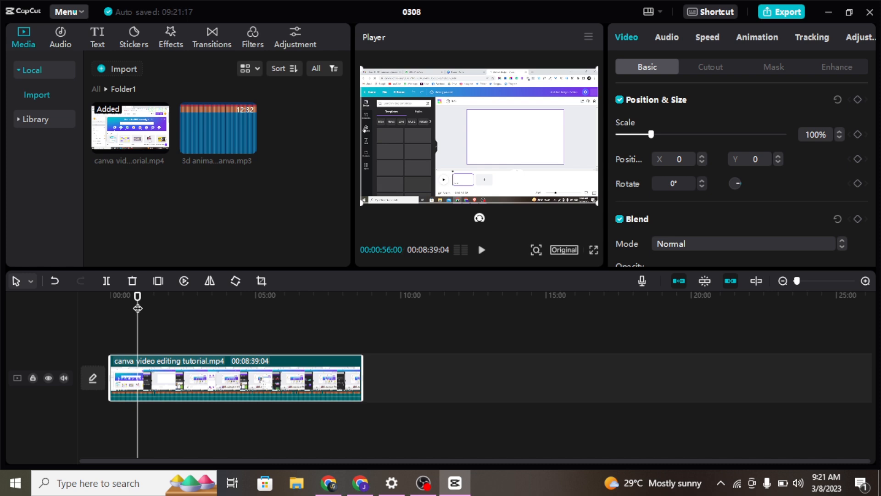
Split the clip at 00:00:56:00, then return to normal selection mode
left_click(27, 280)
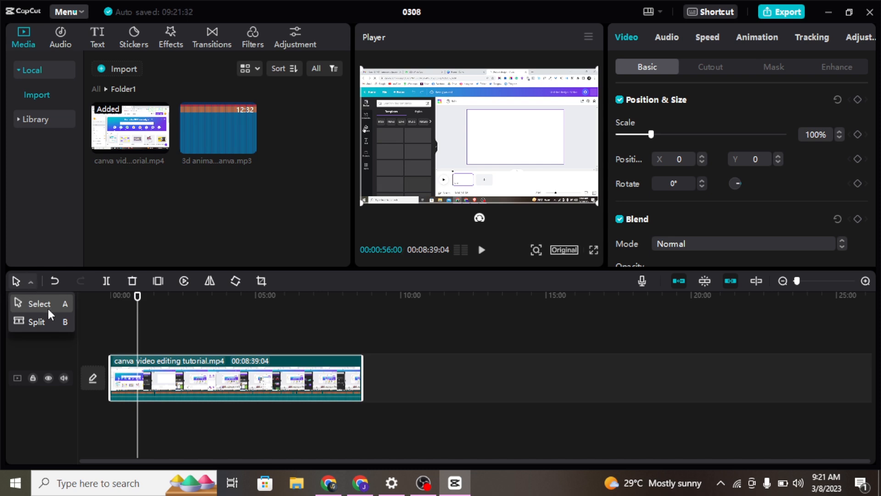
left_click(48, 321)
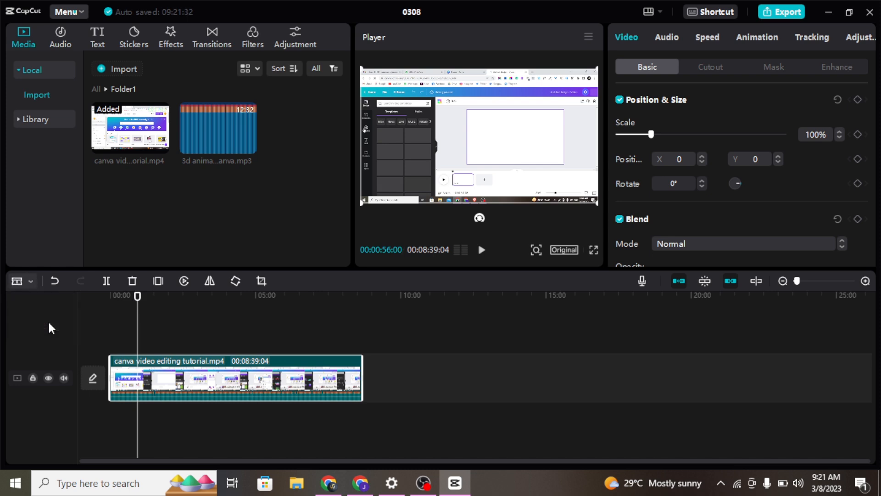
left_click(138, 382)
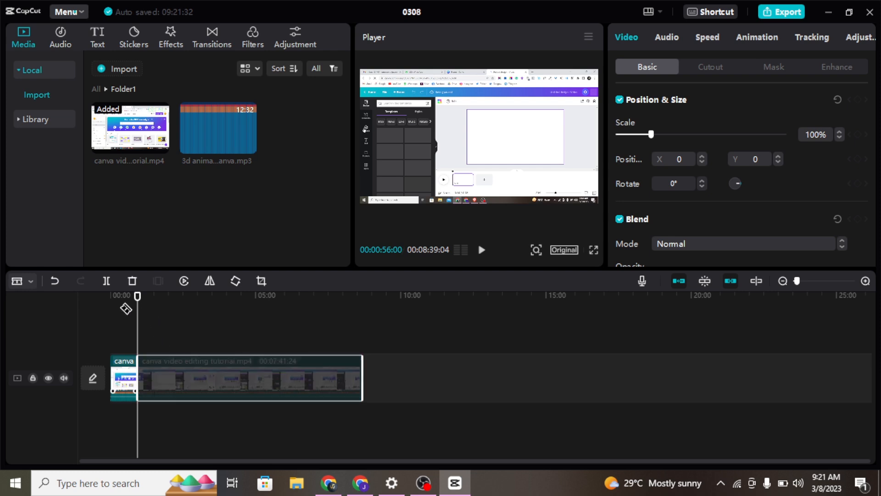
key("a")
left_click_drag(138, 298, 117, 296)
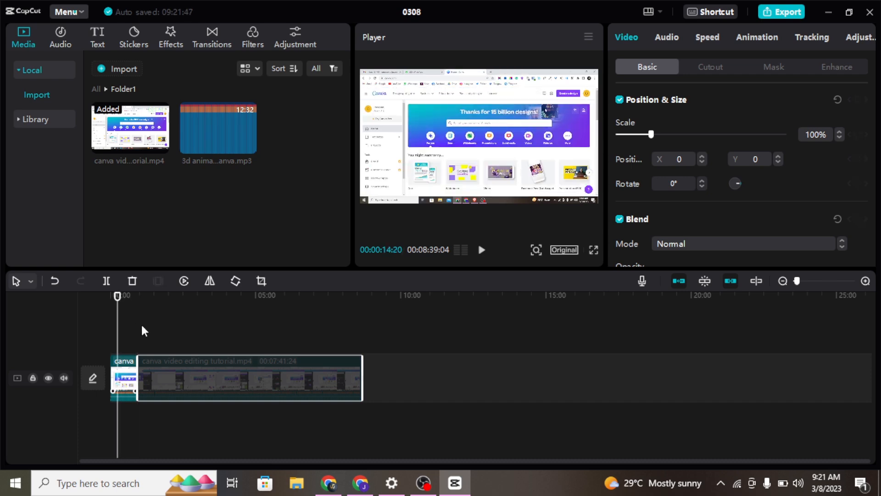
Undo the stray split so the clip is whole, with the playhead at 00:00:40:00
left_click(159, 359)
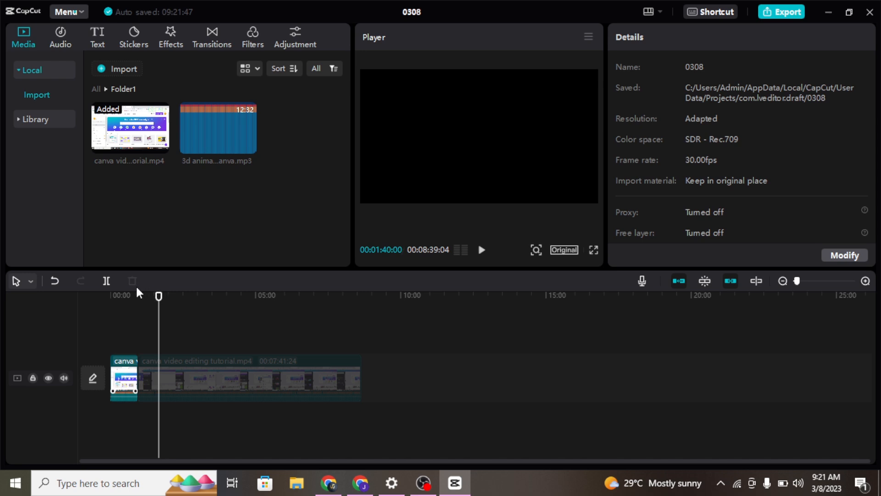
left_click_drag(158, 298, 127, 299)
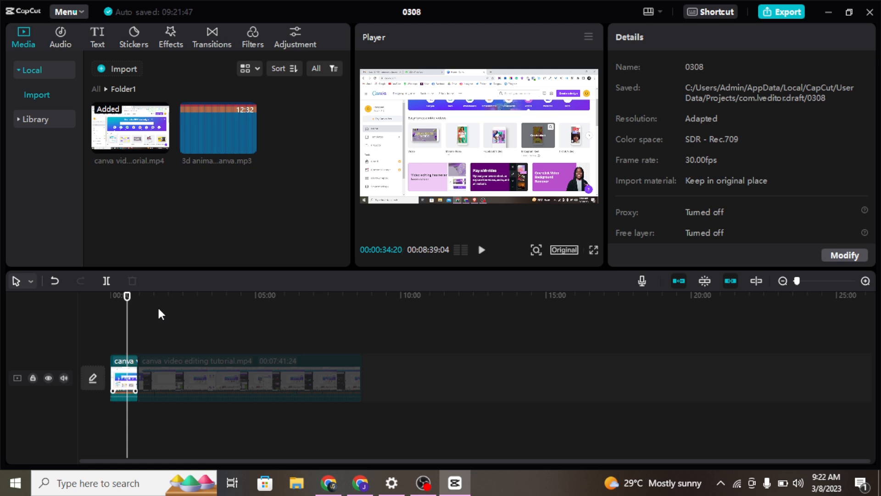
key("ctrl+z")
key("ctrl+z")
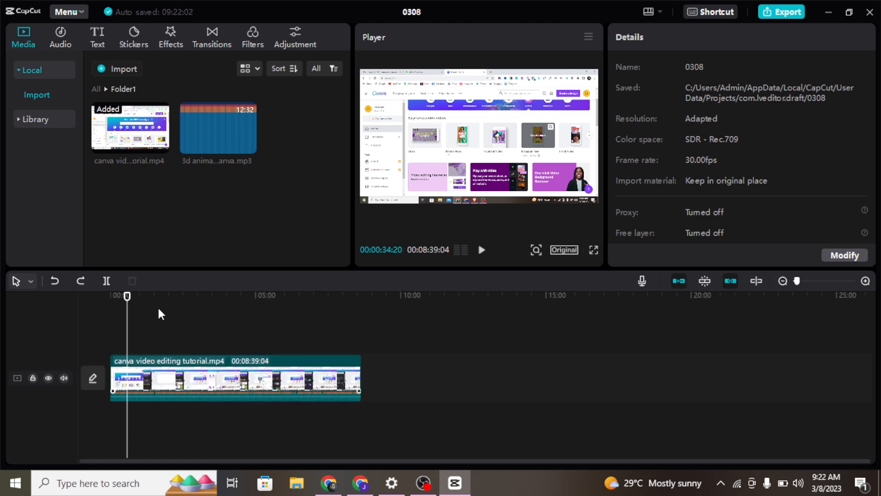
mouse_move(127, 298)
left_mouse_down()
mouse_move(165, 299)
mouse_move(110, 299)
left_mouse_up()
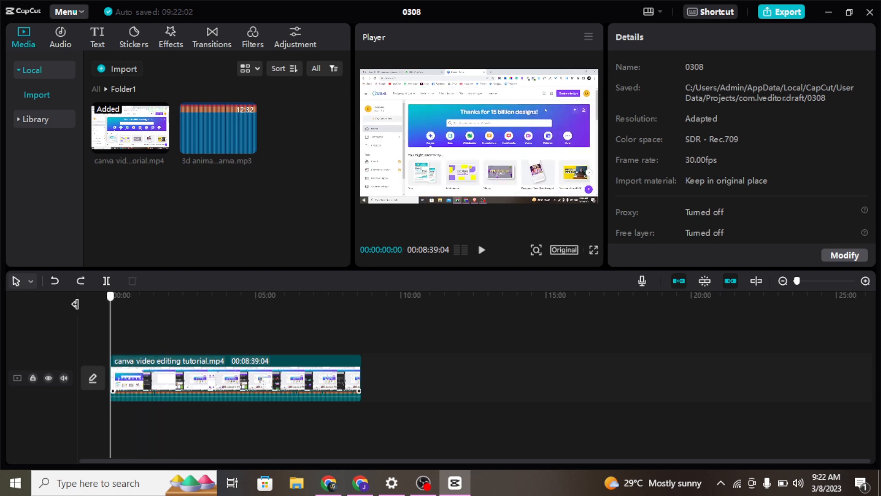
Split around 00:01:28:00, delete the middle section, and return to the timeline start
left_click(26, 282)
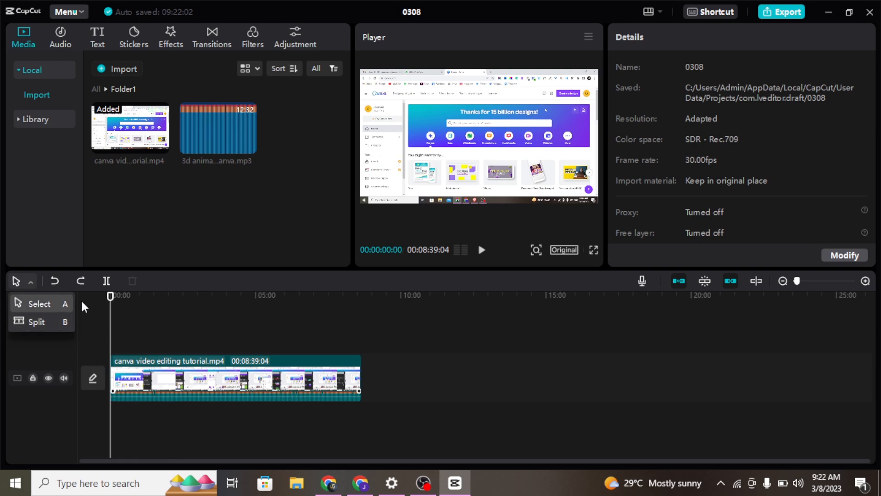
left_click_drag(113, 302, 153, 300)
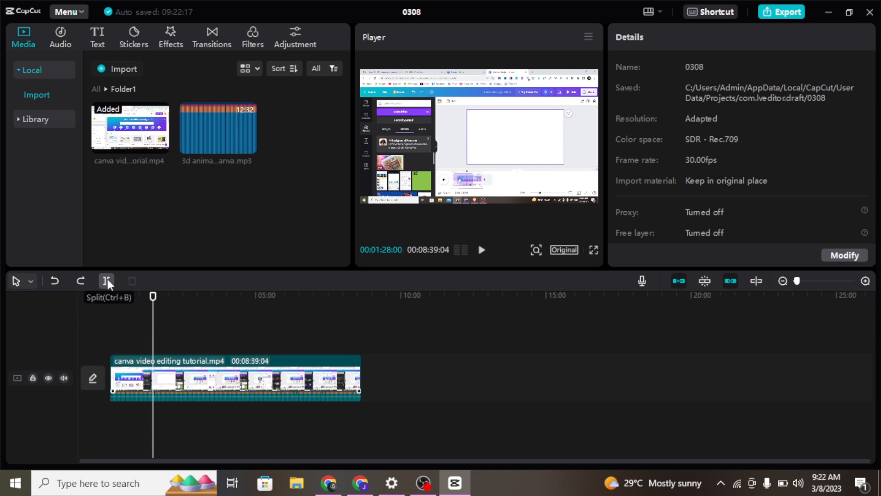
left_click(105, 282)
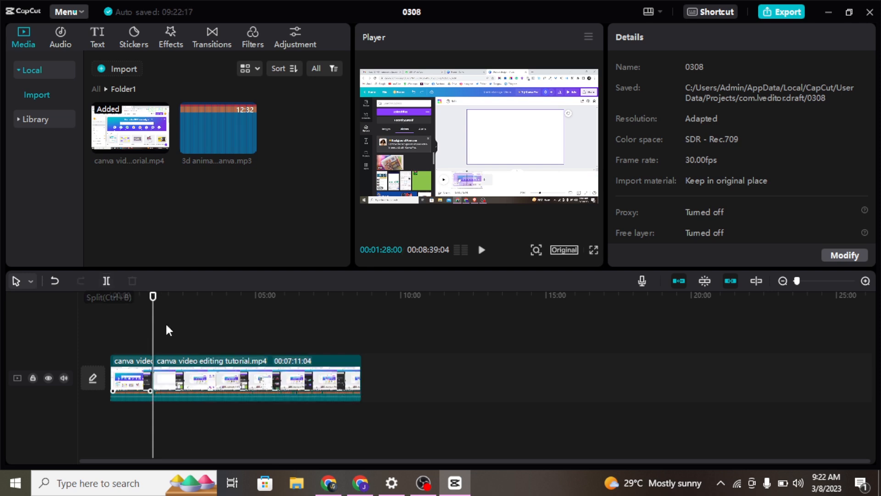
left_click_drag(153, 296, 188, 309)
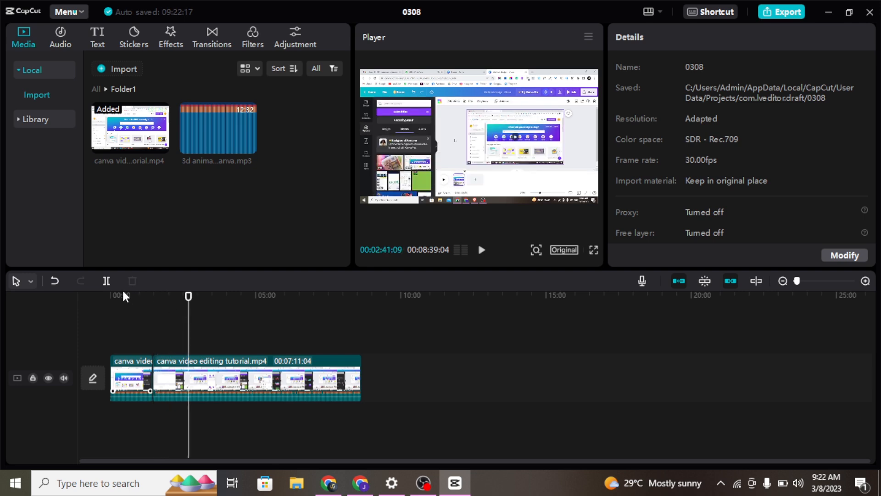
left_click(109, 285)
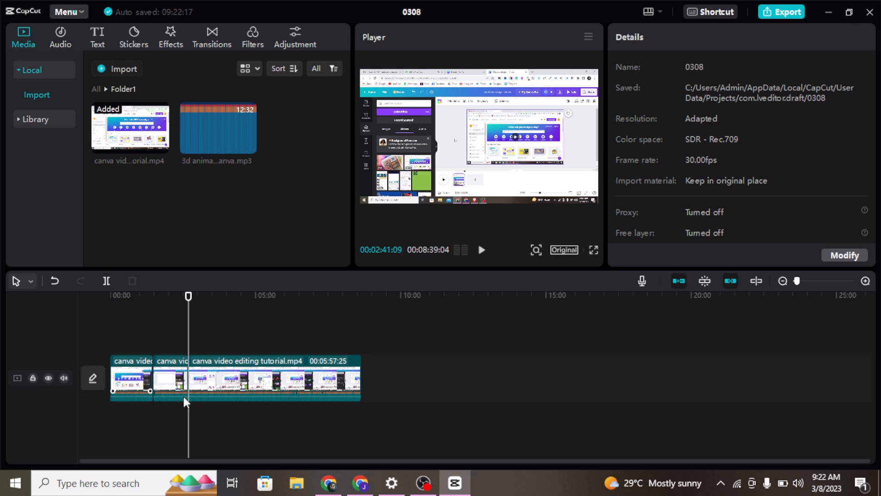
left_click(173, 384)
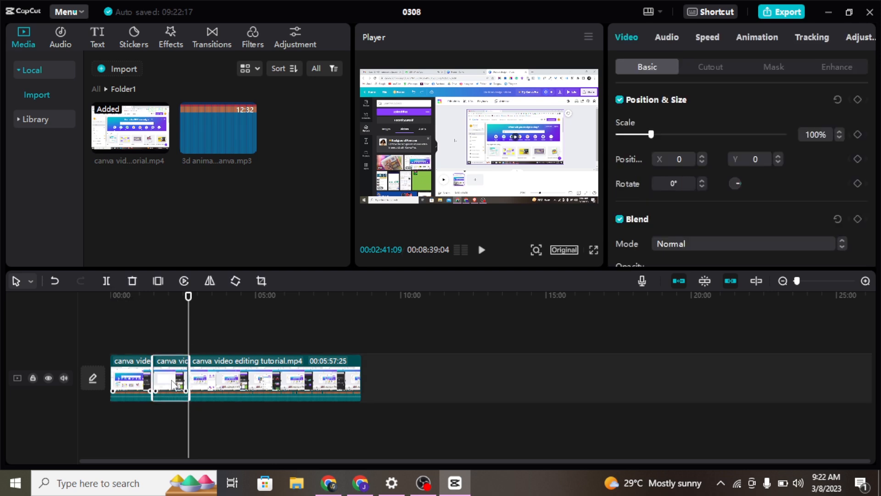
key("Delete")
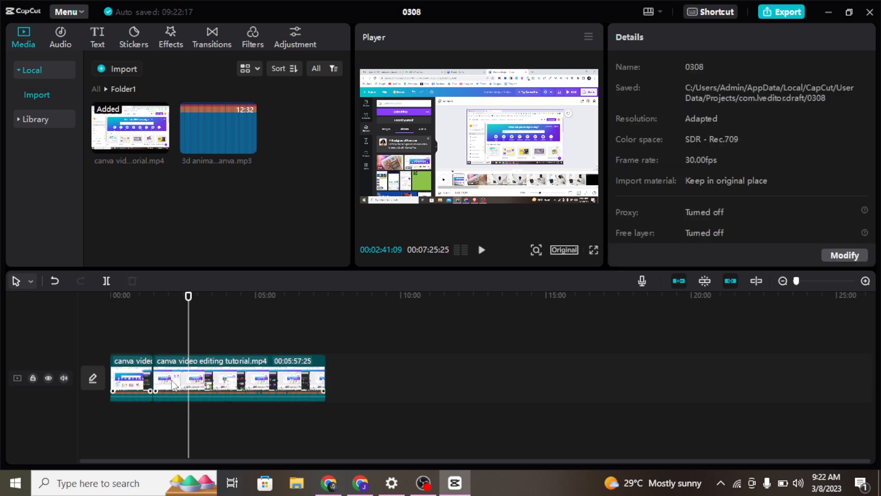
left_click_drag(189, 299, 94, 303)
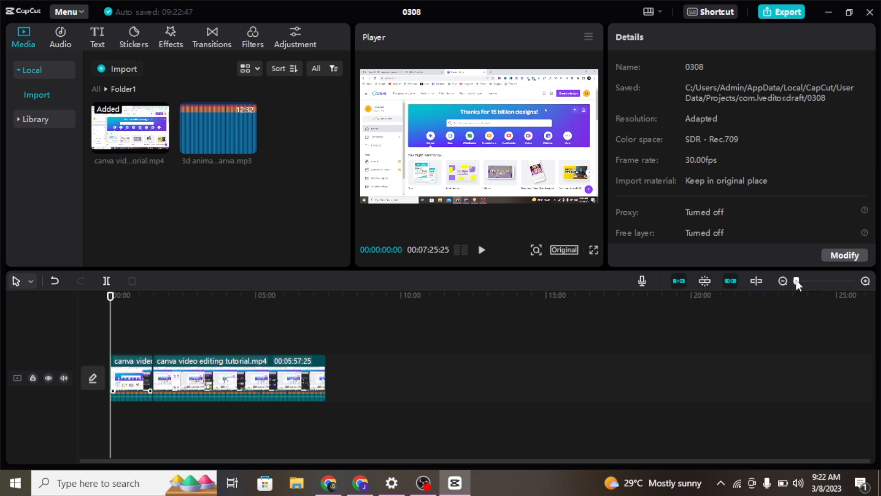
Zoom the timeline and place 3d animation canva.mp3 on its own track below the video
mouse_move(797, 280)
left_mouse_down()
mouse_move(817, 280)
mouse_move(774, 285)
mouse_move(808, 281)
left_mouse_up()
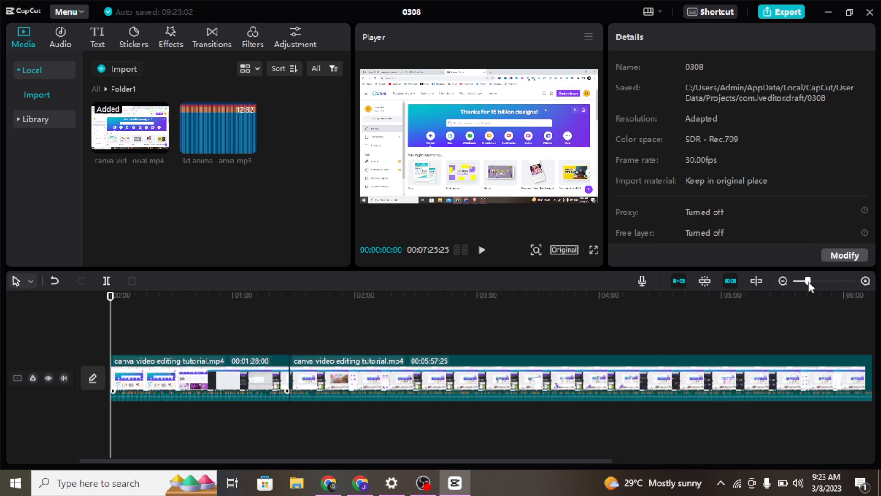
mouse_move(147, 110)
mouse_move(206, 122)
left_click_drag(207, 121, 106, 412)
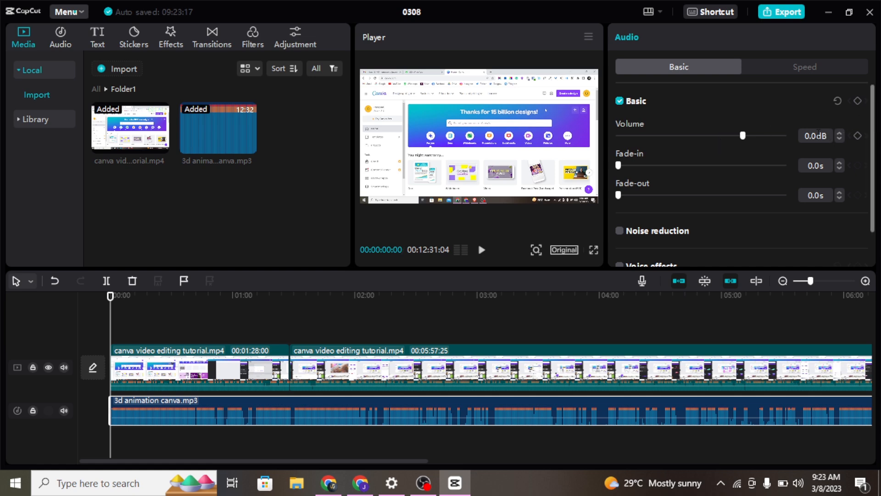
Set the music volume to 10 dB with 2.0s fade-in and fade-out
double_click(807, 136)
left_click_drag(815, 136, 819, 136)
type("10")
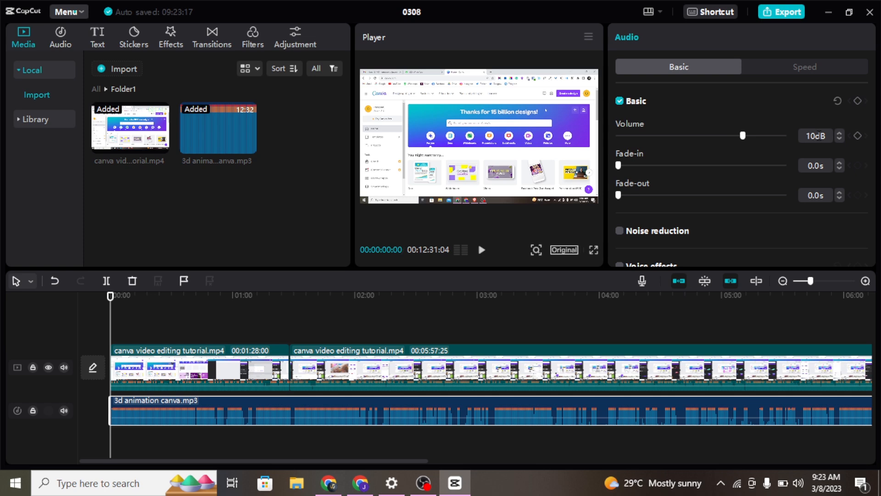
key("Return")
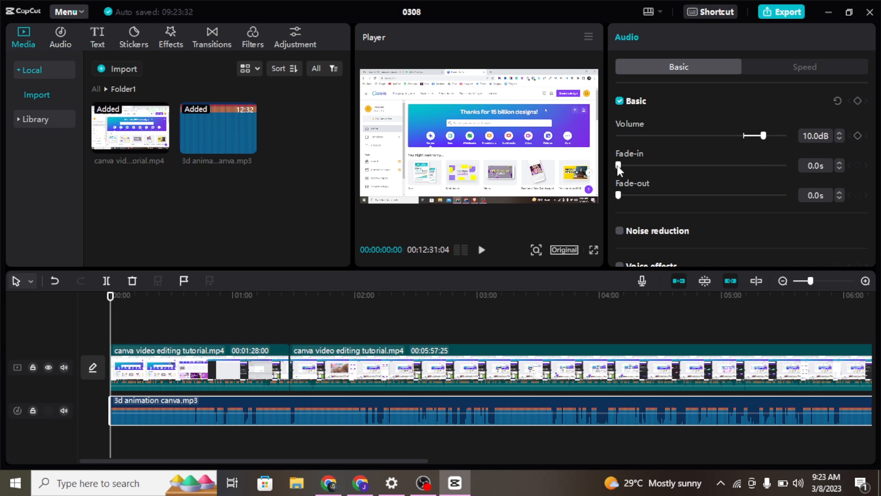
left_click_drag(617, 166, 653, 195)
Apply noise reduction to the music and try voice effects, leaving them off
scroll(722, 212, "down", 2)
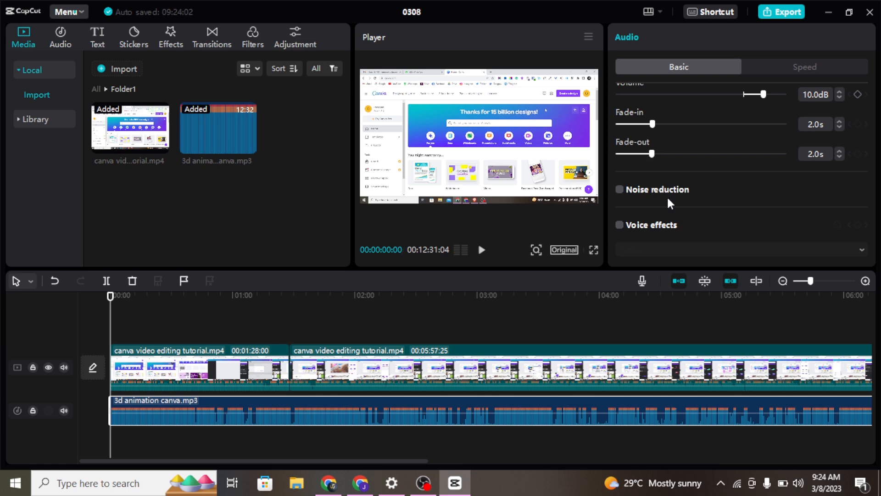
left_click(620, 196)
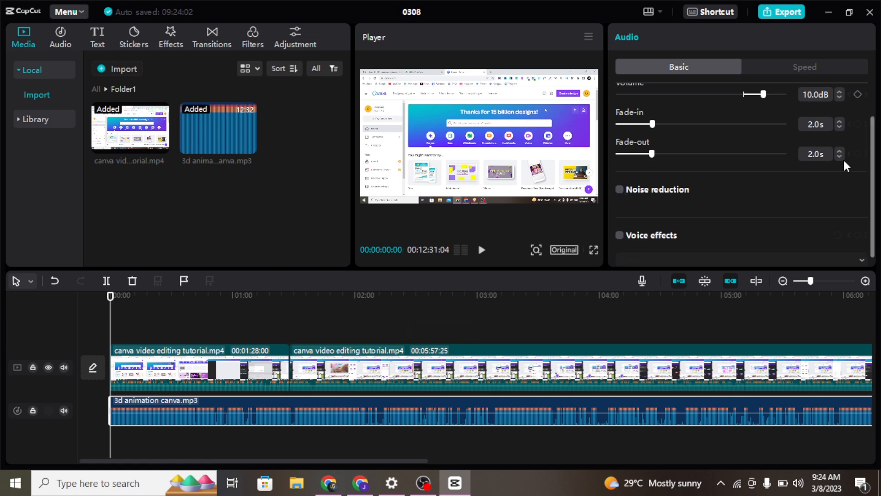
scroll(771, 167, "down", 1)
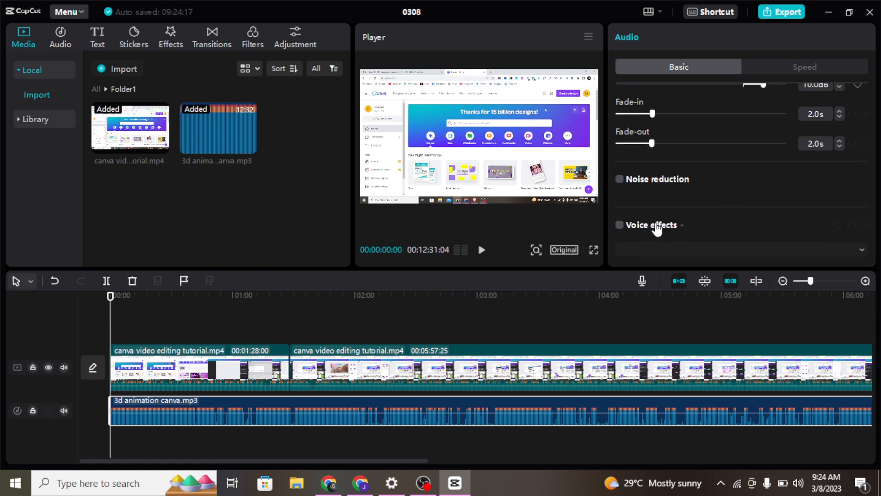
left_click(620, 225)
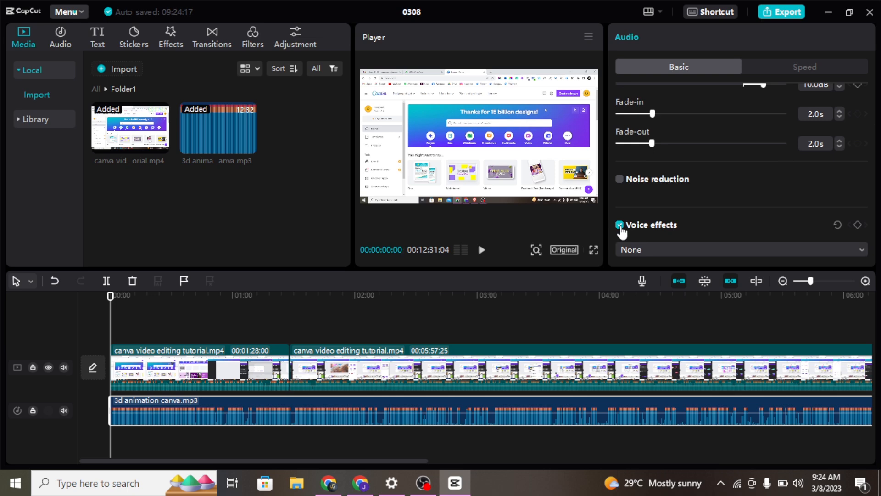
left_click(644, 251)
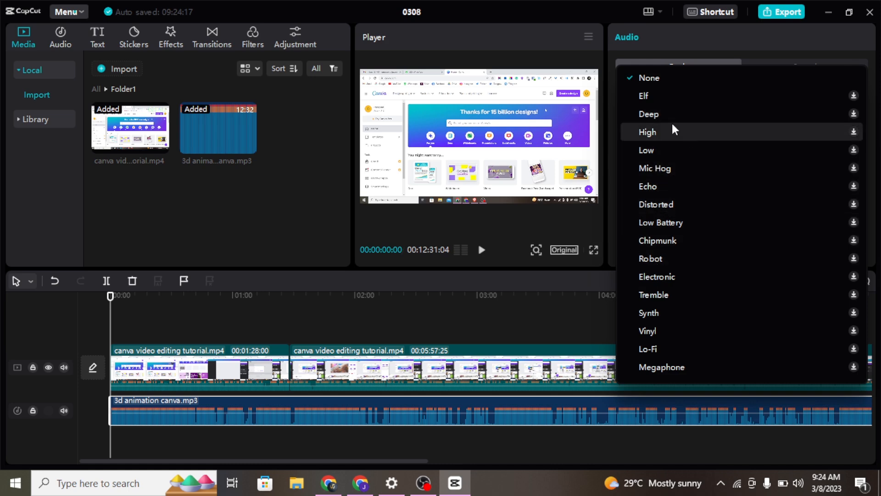
left_click(652, 56)
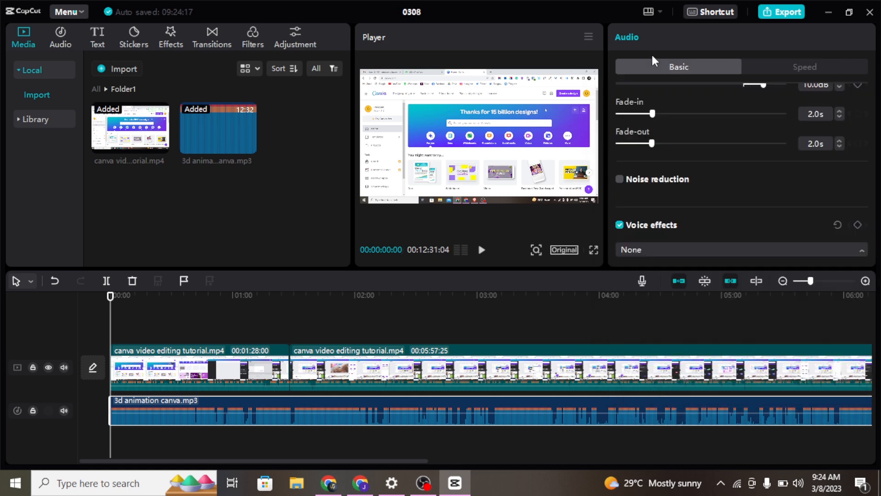
left_click(619, 225)
scroll(669, 197, "up", 2)
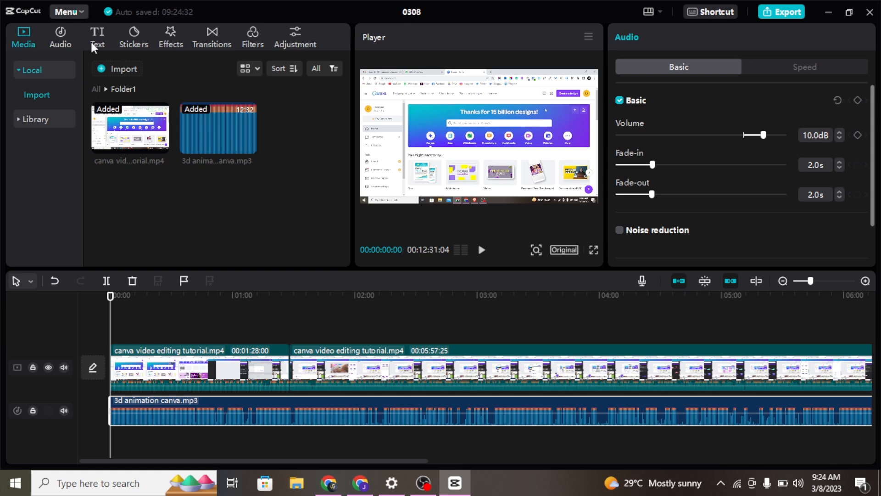
Browse the Music list in the audio library, then switch to Sound effects
left_click(67, 42)
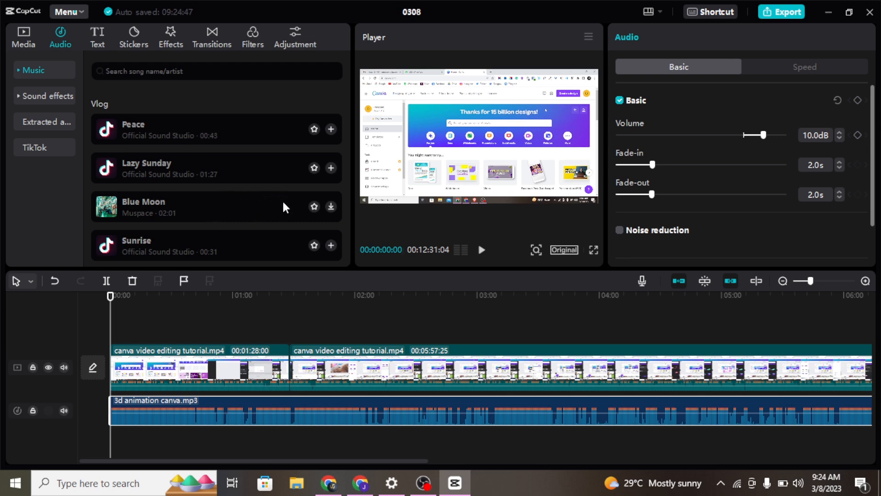
scroll(283, 204, "down", 6)
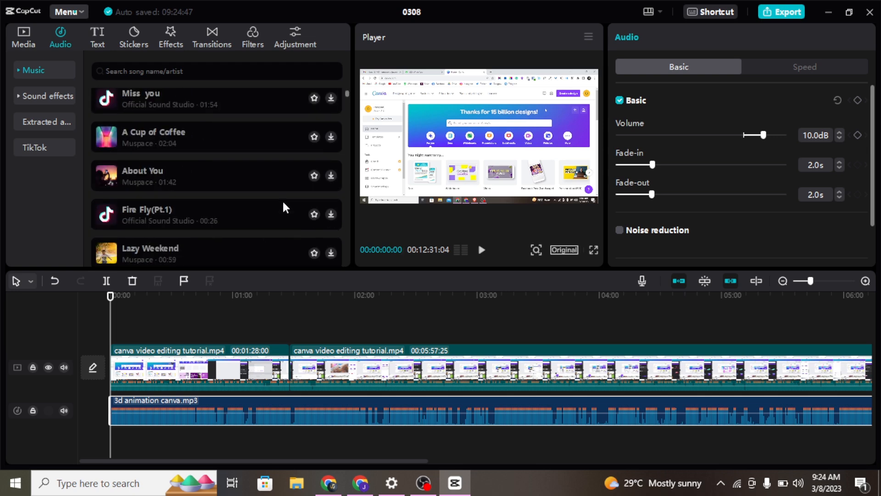
scroll(283, 204, "up", 8)
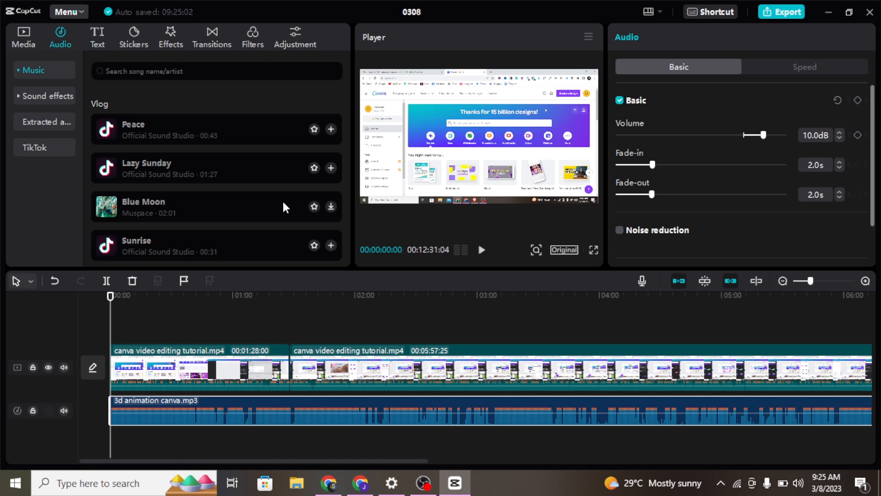
left_click(62, 103)
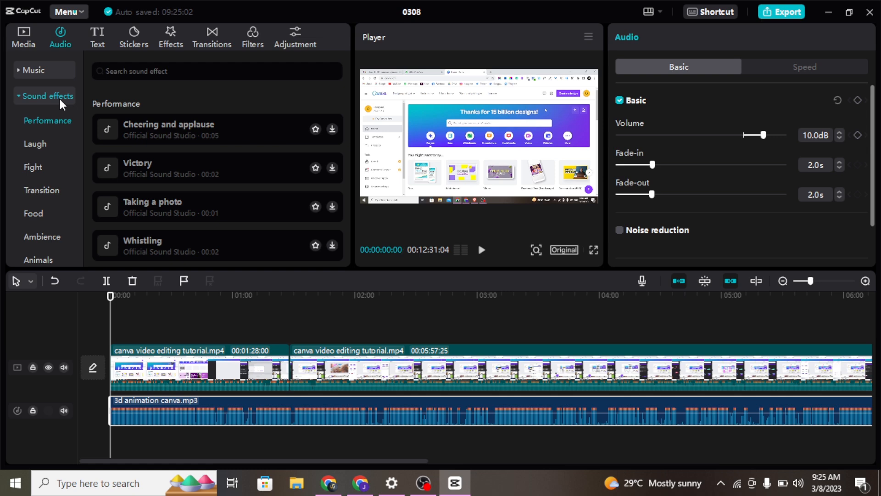
Browse the Transition, Food and Ambience sound effect categories
scroll(212, 164, "down", 10)
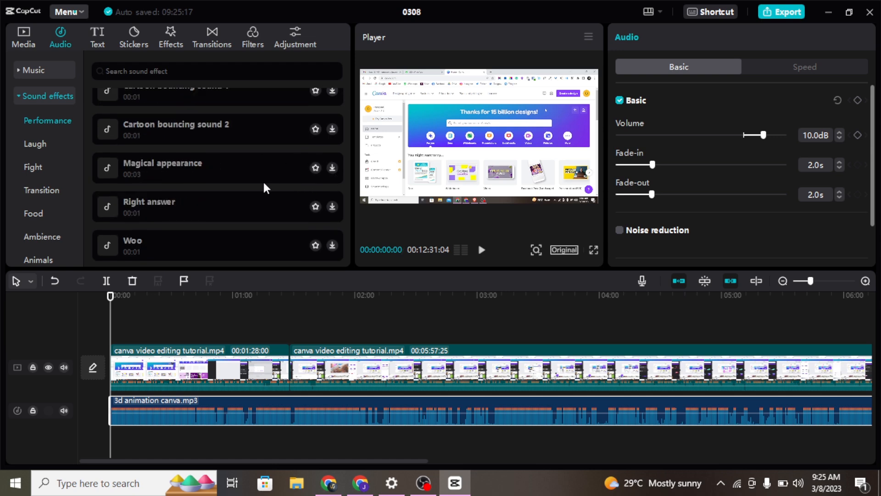
scroll(241, 188, "down", 5)
scroll(240, 181, "up", 15)
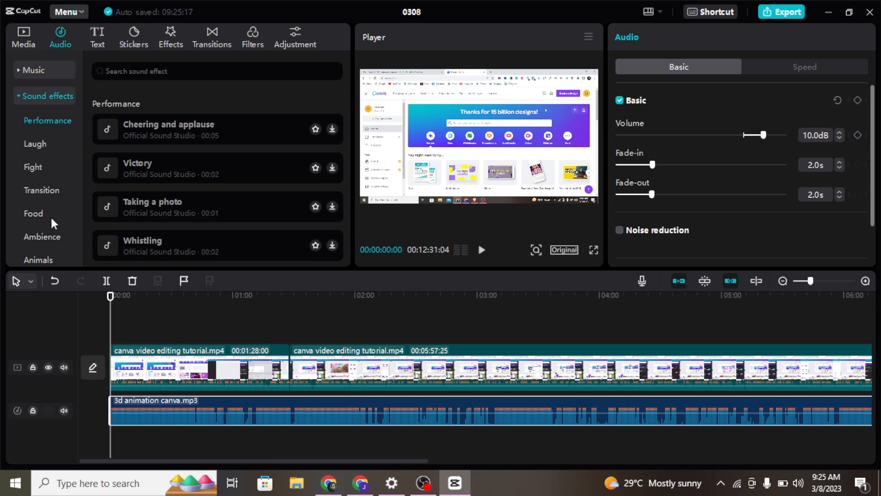
scroll(49, 225, "down", 5)
scroll(48, 225, "up", 5)
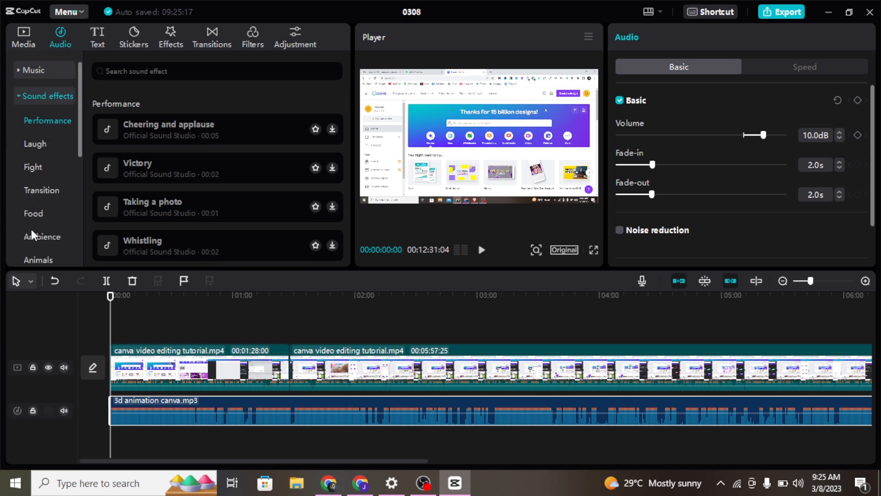
left_click(50, 192)
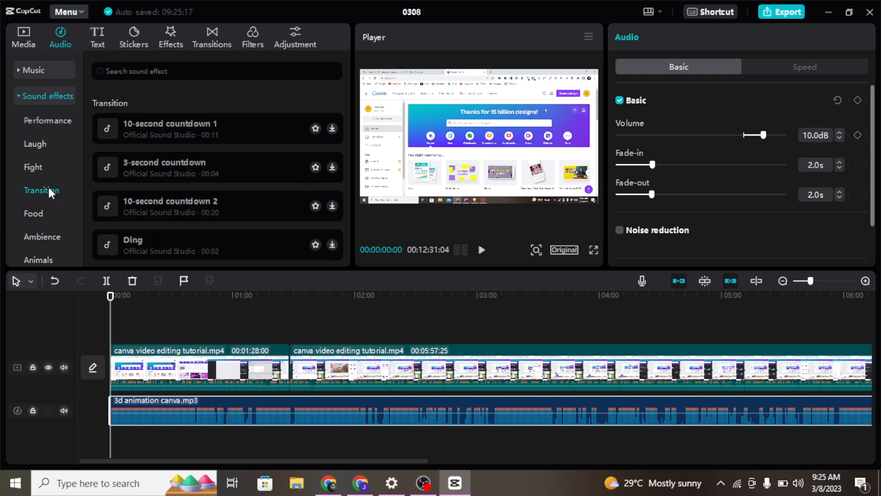
left_click(46, 215)
left_click(45, 235)
scroll(43, 237, "down", 3)
scroll(40, 147, "up", 3)
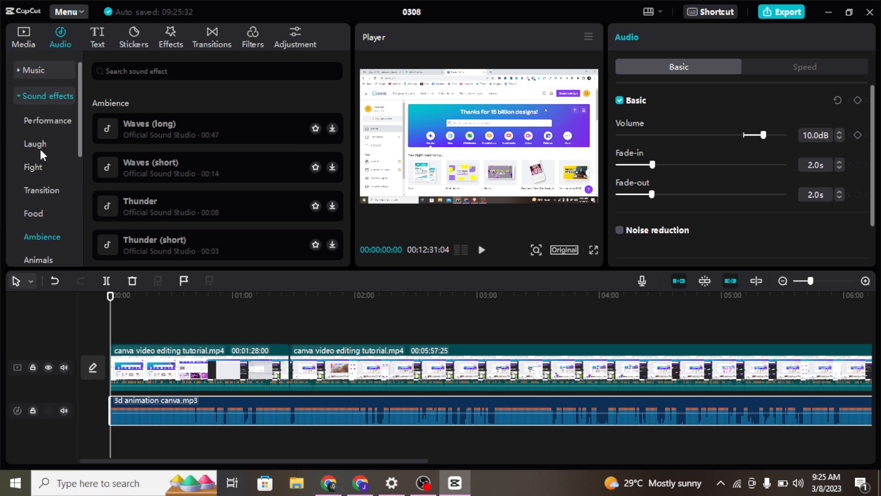
left_click(17, 98)
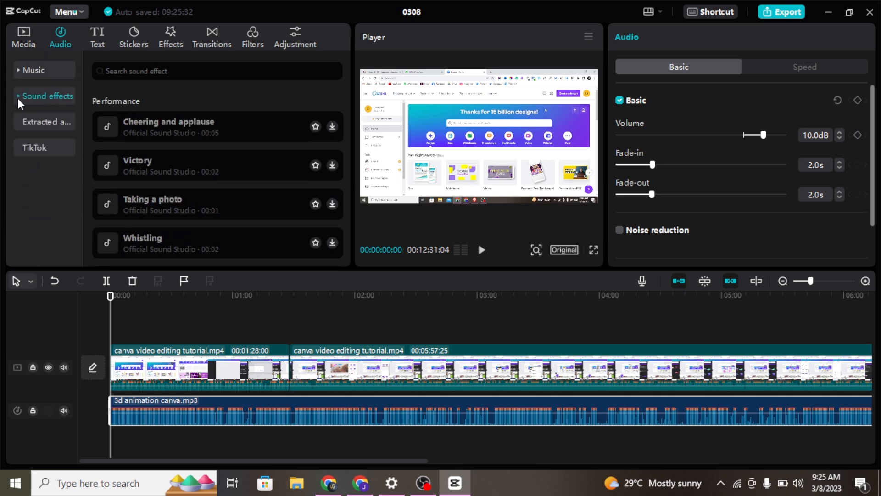
Check the Extracted audios and TikTok sections, then bring up the Text library
left_click(37, 122)
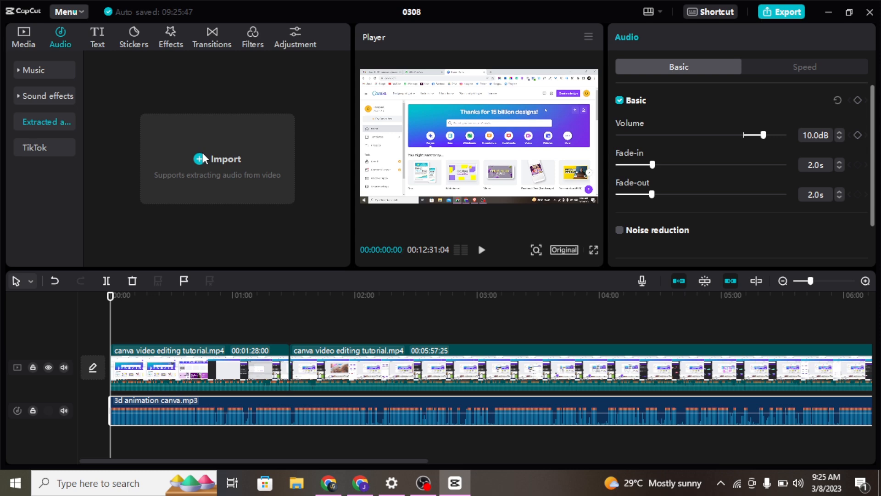
left_click(56, 146)
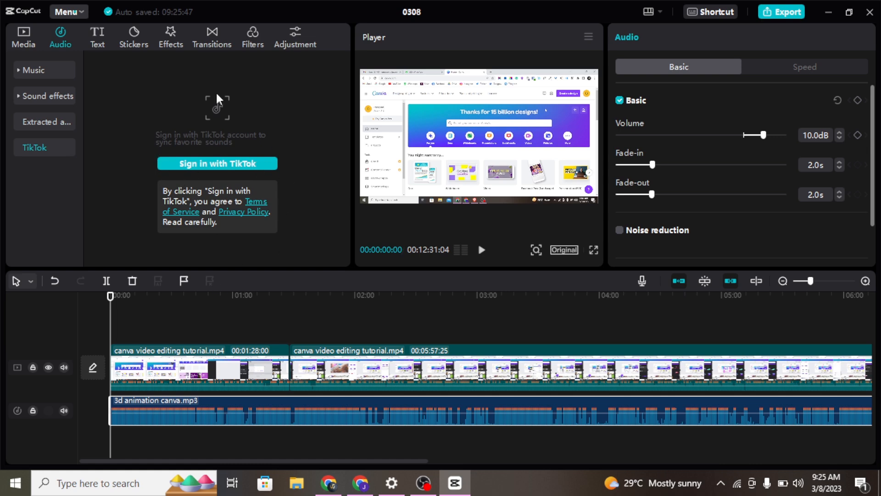
left_click(104, 38)
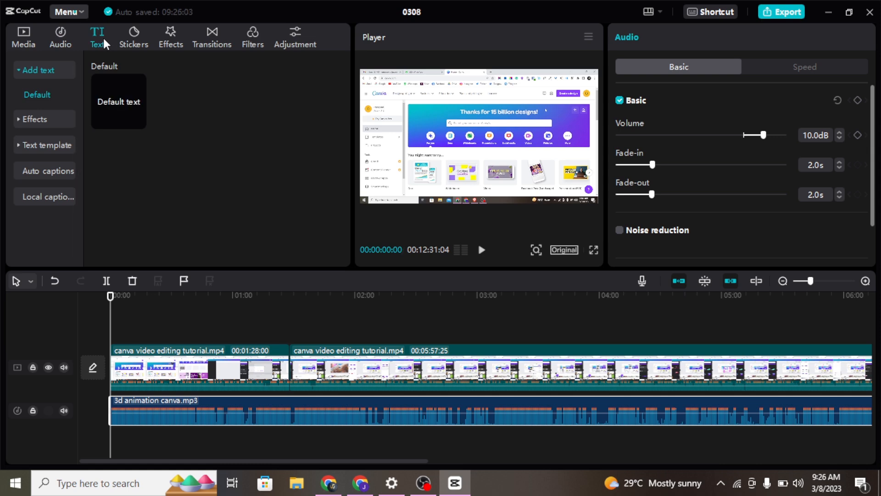
Browse the ready-made text templates in the Text library
mouse_move(133, 103)
left_click(47, 146)
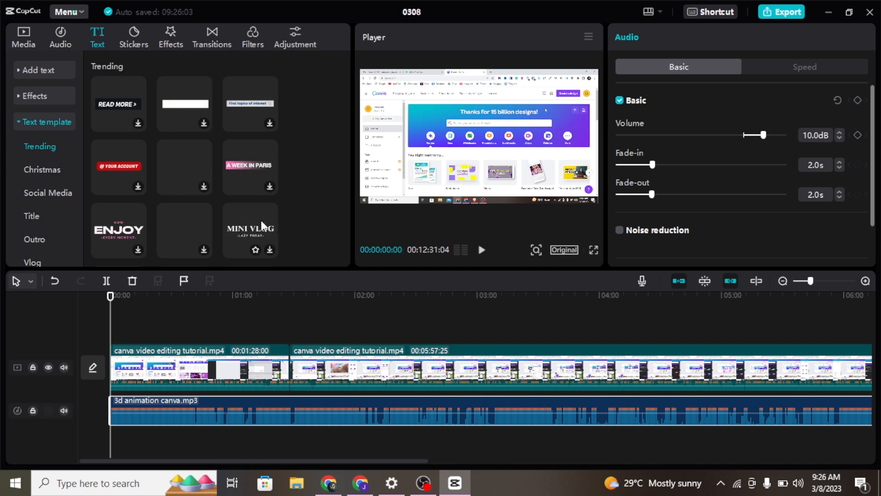
scroll(289, 204, "down", 2)
scroll(290, 206, "down", 5)
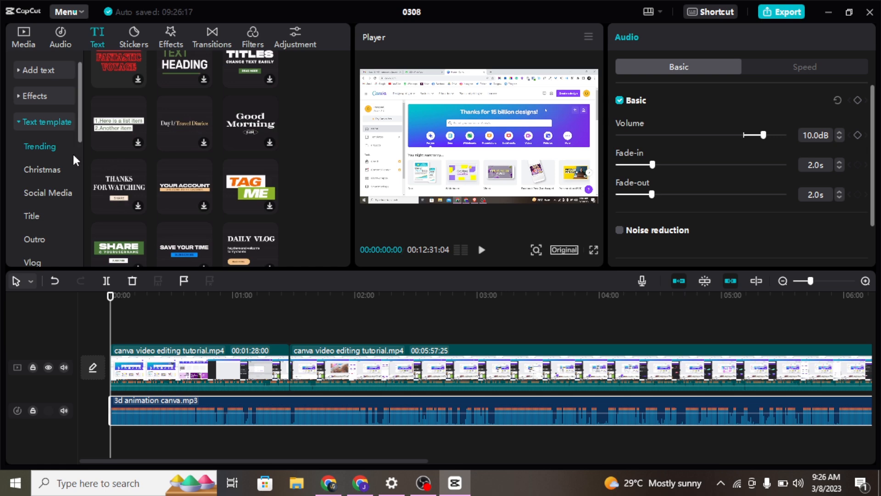
scroll(48, 200, "down", 5)
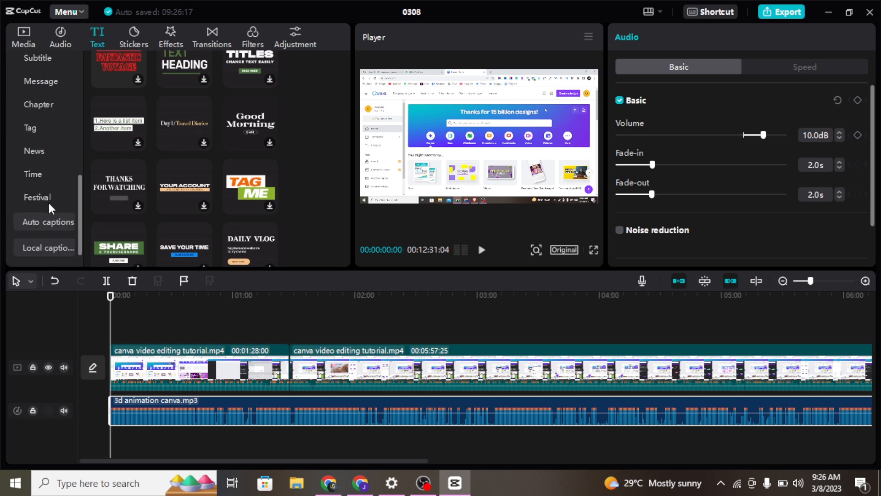
scroll(48, 200, "up", 5)
Collapse Text template, check Auto captions, then expand Add text to reveal the Default text tile
left_click(18, 120)
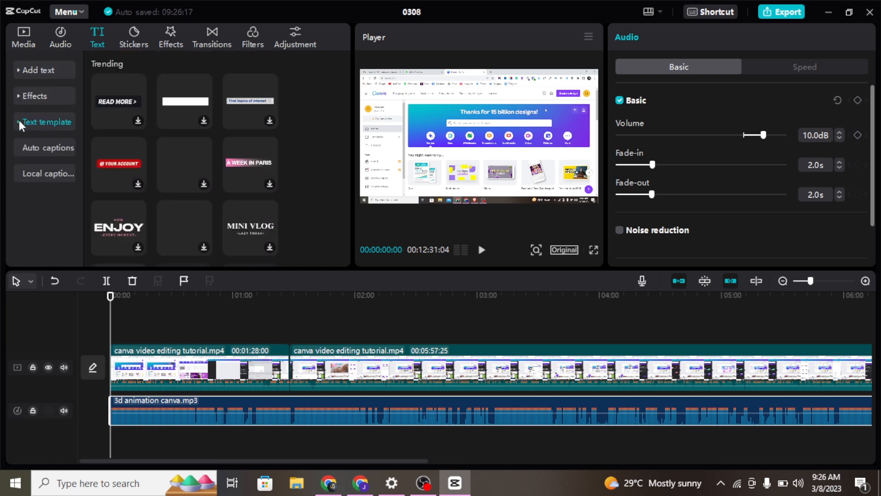
left_click(40, 149)
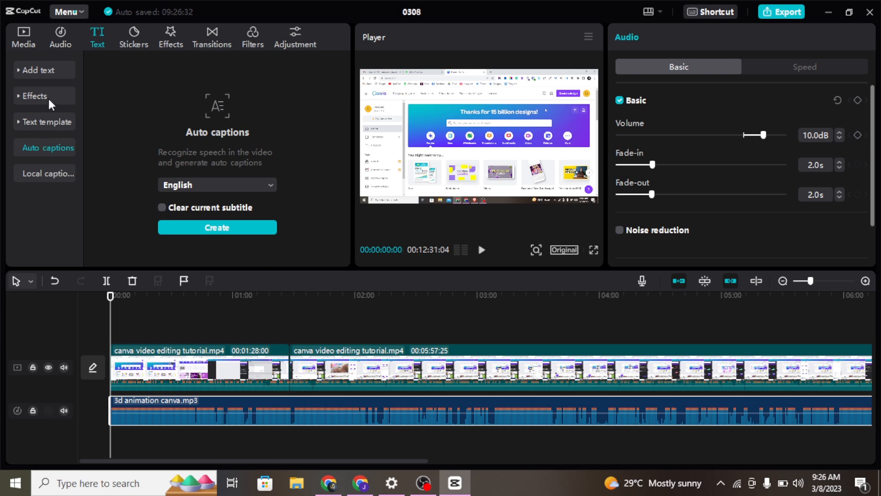
left_click(46, 72)
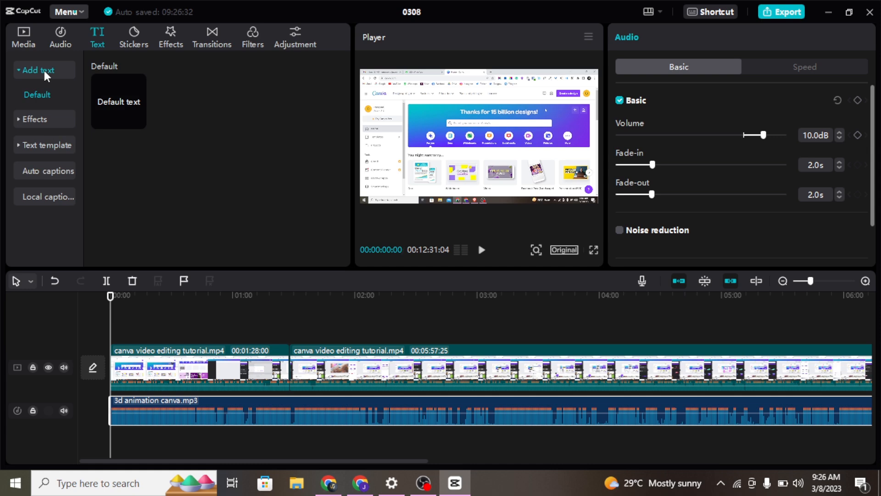
mouse_move(138, 123)
Add a Default text clip and extend it to just past one minute
left_click(138, 120)
left_click(113, 339)
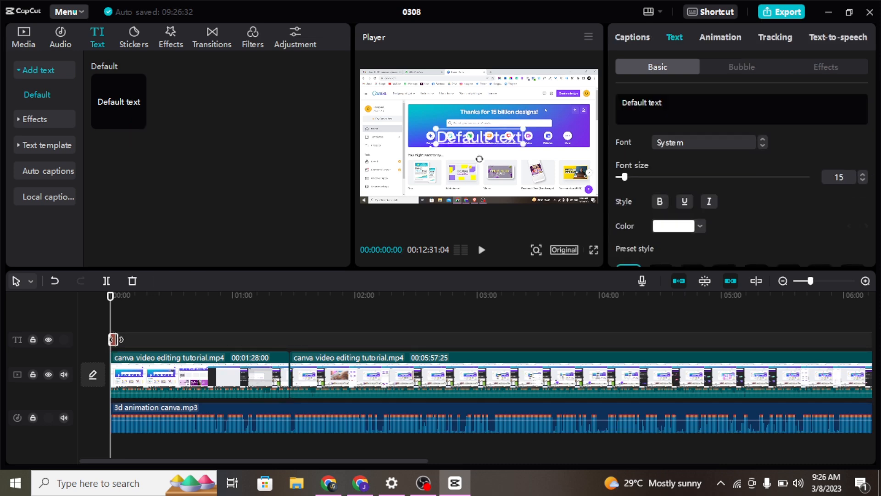
left_click_drag(112, 339, 252, 348)
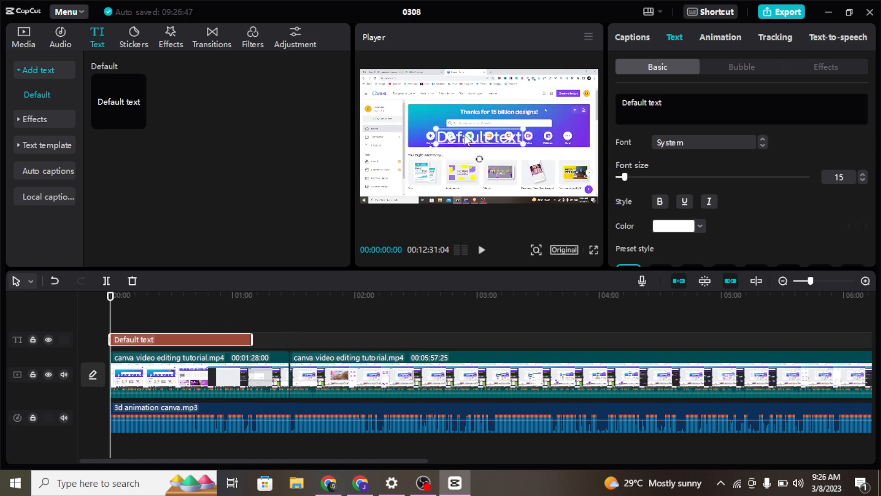
Make the title black Arial Bold and move it lower in the frame
left_click(679, 229)
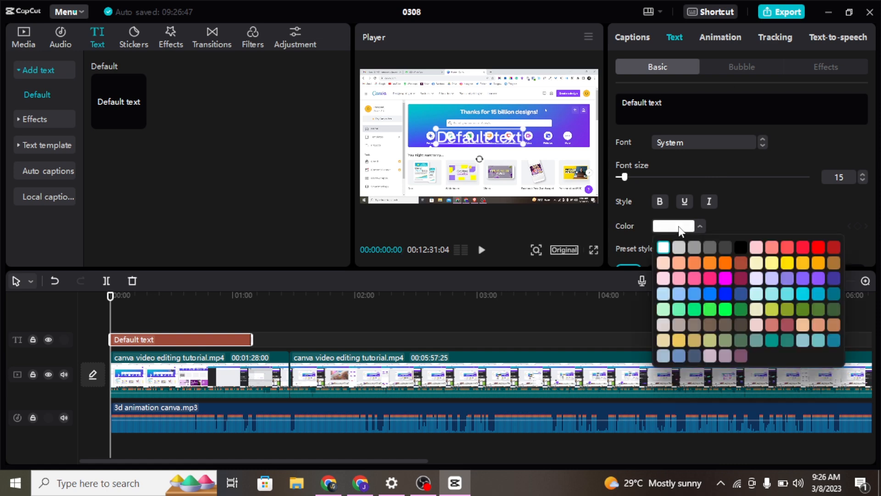
left_click(740, 248)
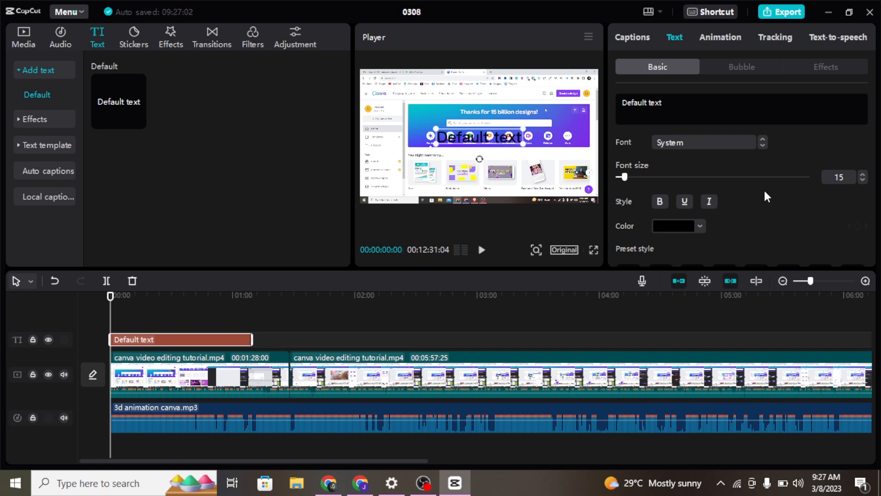
left_click(765, 144)
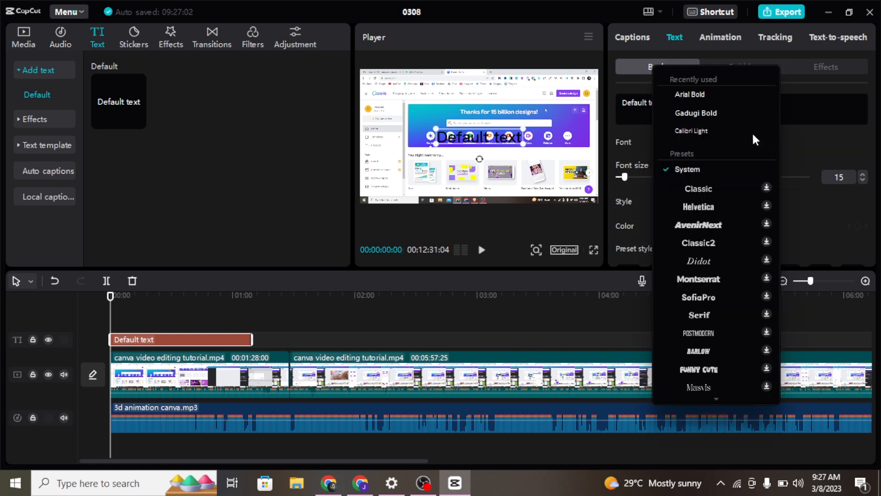
left_click(717, 95)
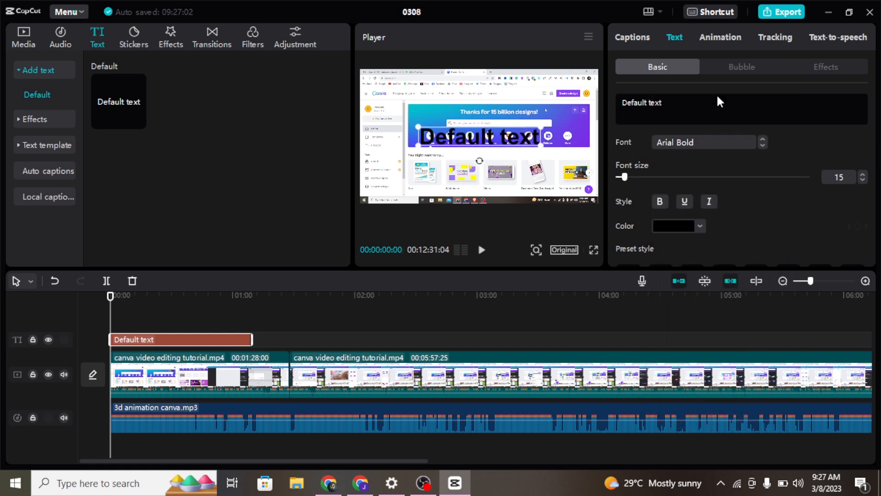
left_click_drag(502, 143, 501, 182)
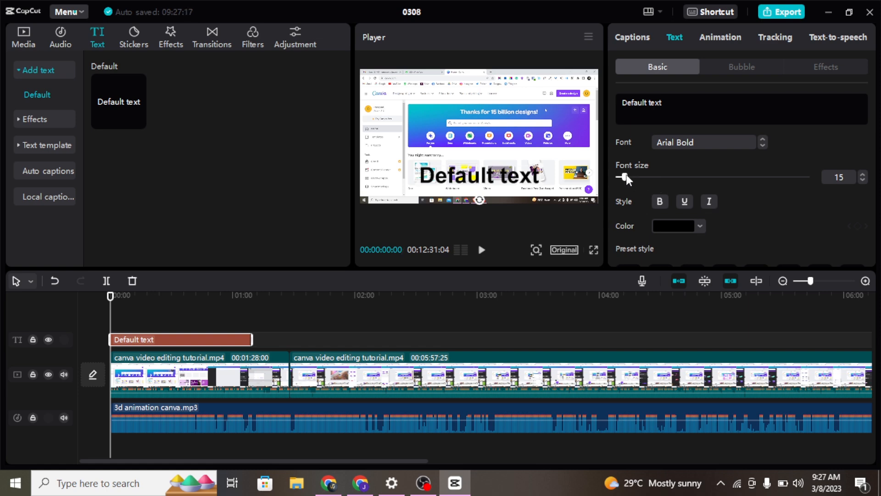
Replace 'Default text' with the creator's full name and set font size to 18
double_click(431, 177)
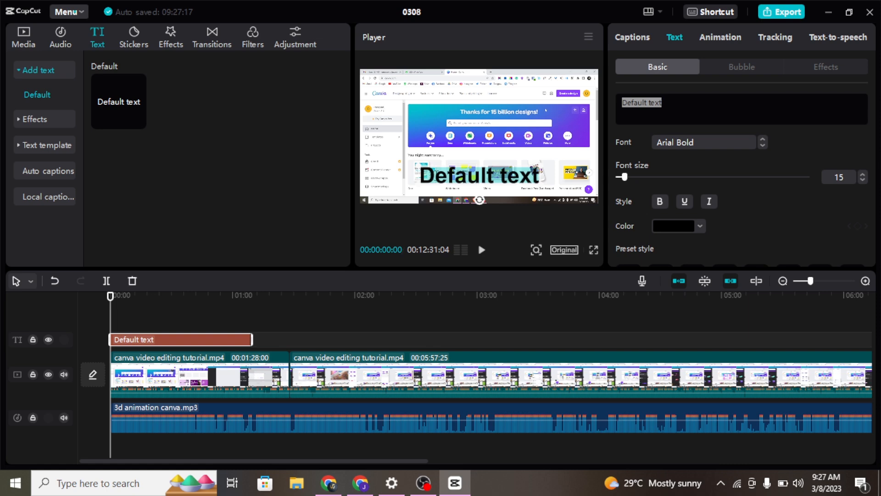
type("OMOSOWON JUWON")
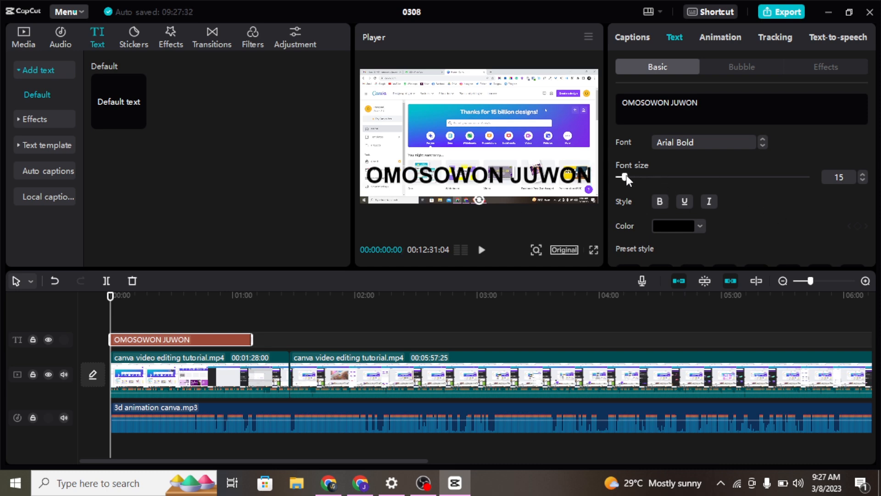
mouse_move(626, 175)
left_mouse_down()
mouse_move(662, 175)
mouse_move(629, 175)
left_mouse_up()
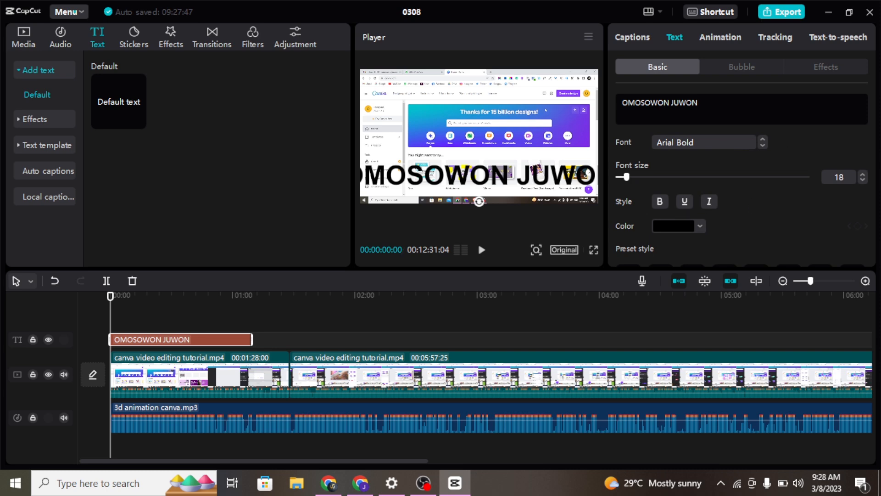
left_click(634, 37)
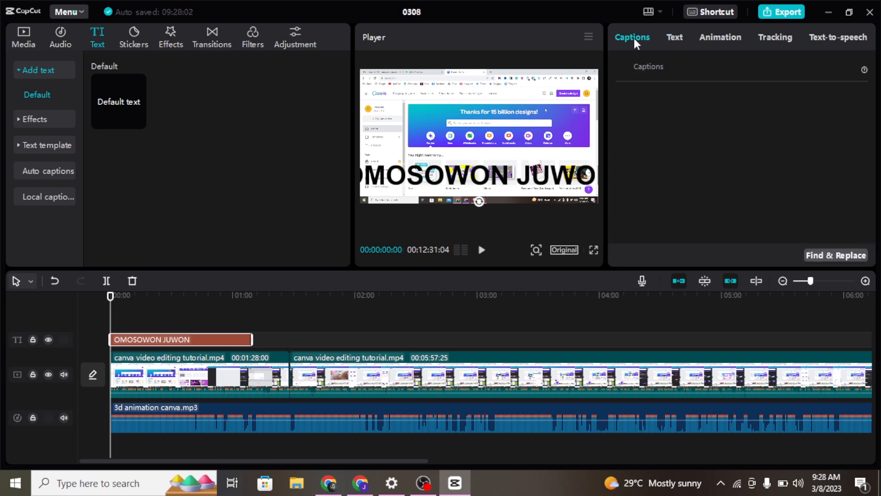
Apply the Ink Print entrance animation to the name title
left_click(667, 37)
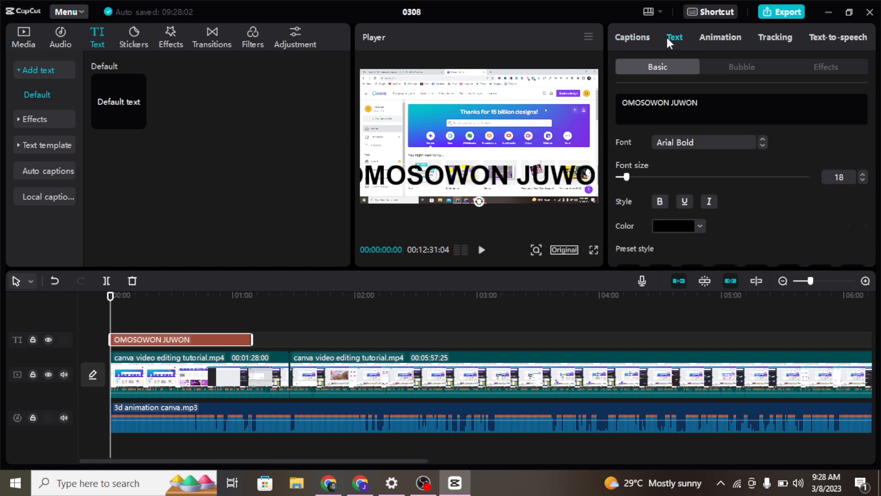
left_click(705, 39)
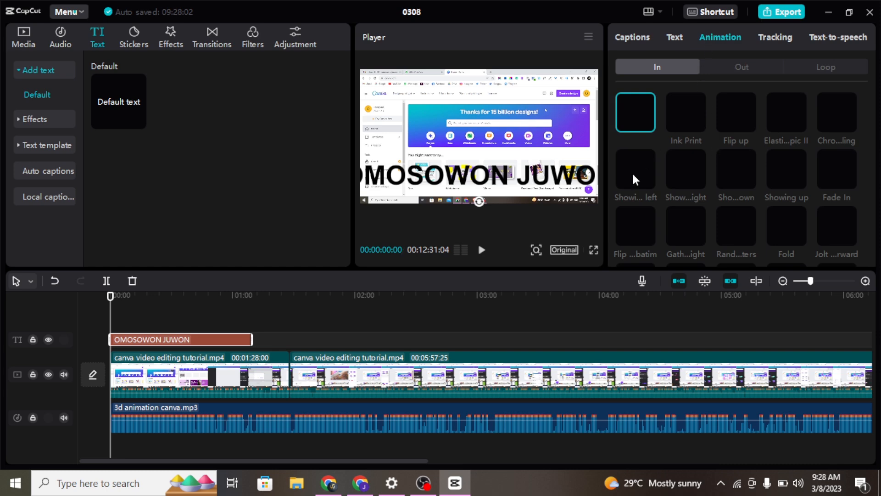
left_click(739, 78)
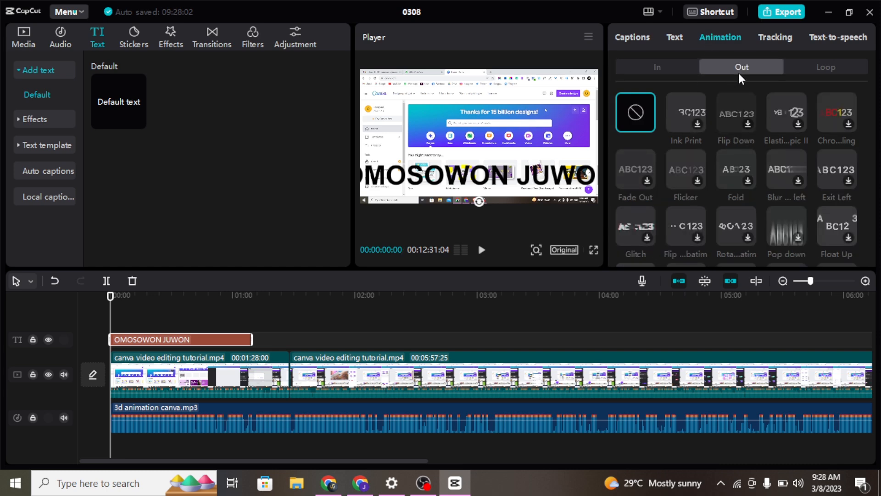
left_click(813, 67)
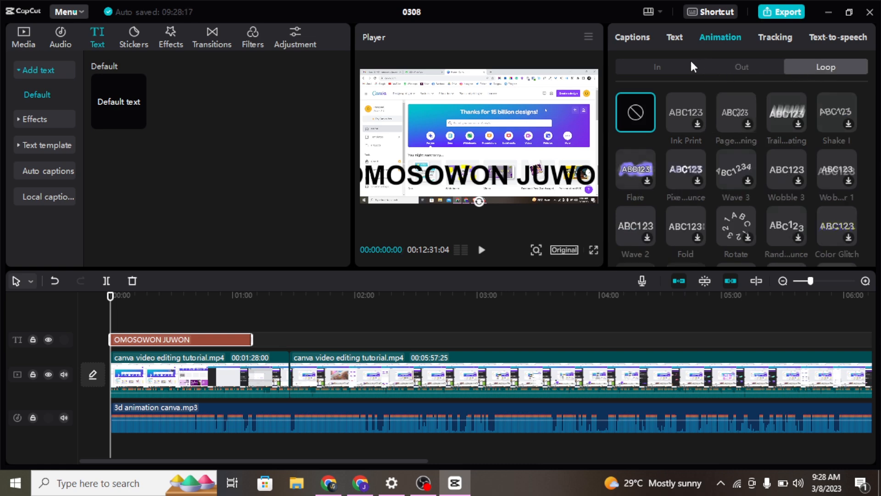
left_click(655, 63)
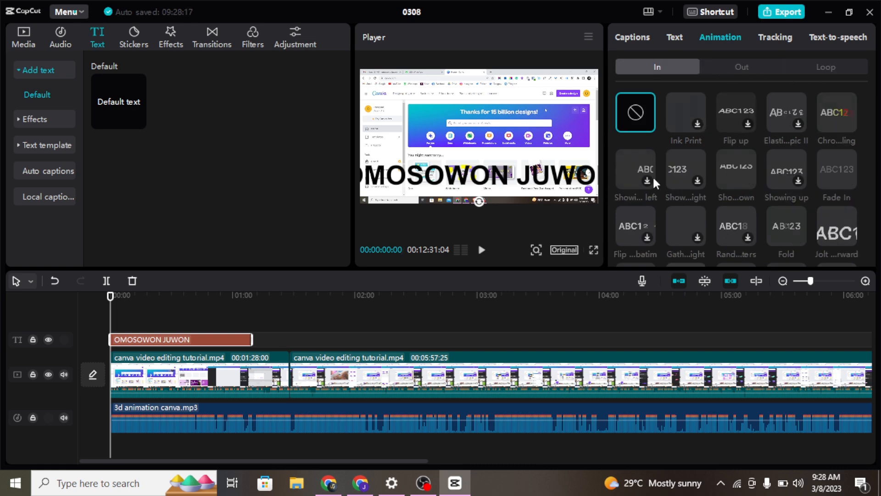
left_click(693, 121)
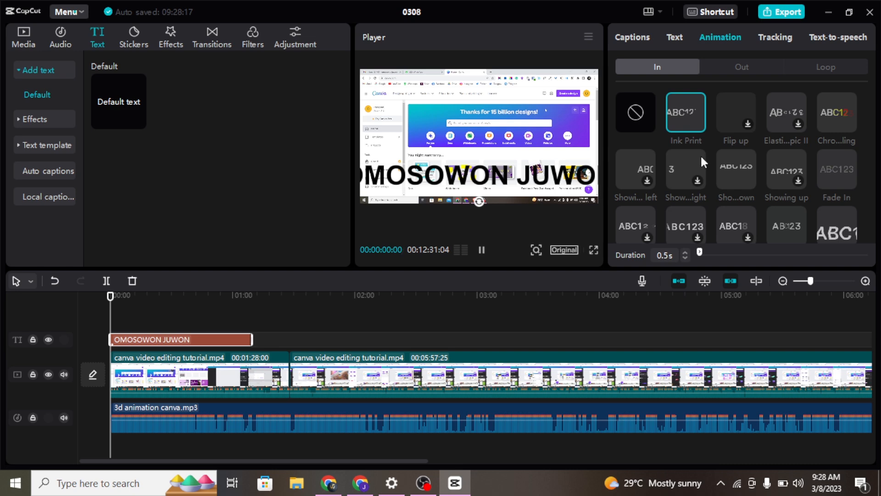
Preview the Ink Print entrance, review the Out and Loop choices, then open Stickers
left_click(481, 256)
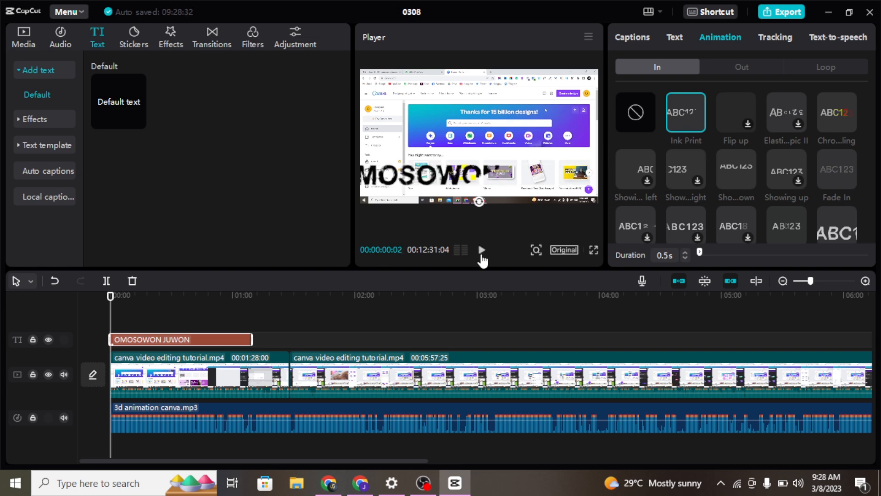
left_click(481, 255)
left_click(481, 255)
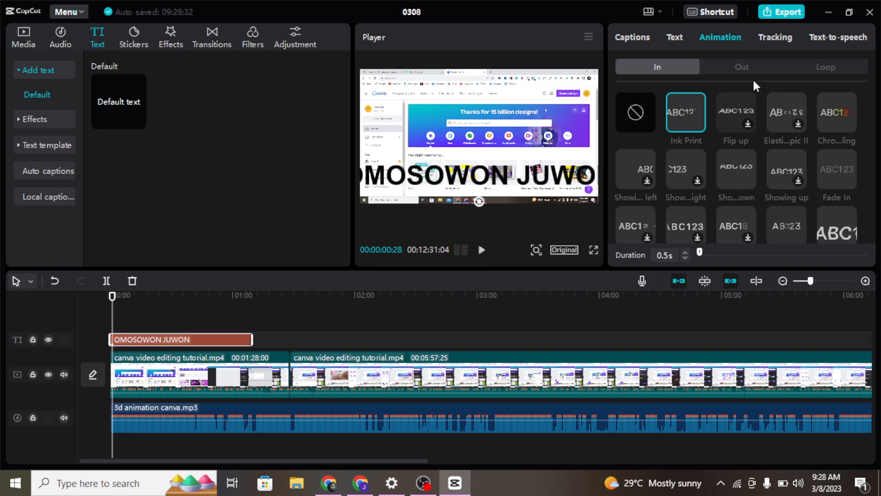
left_click(742, 68)
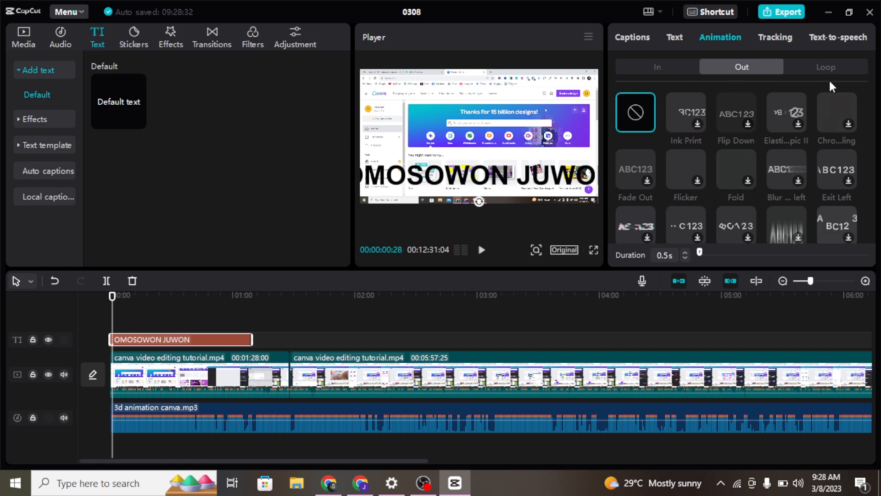
left_click(827, 68)
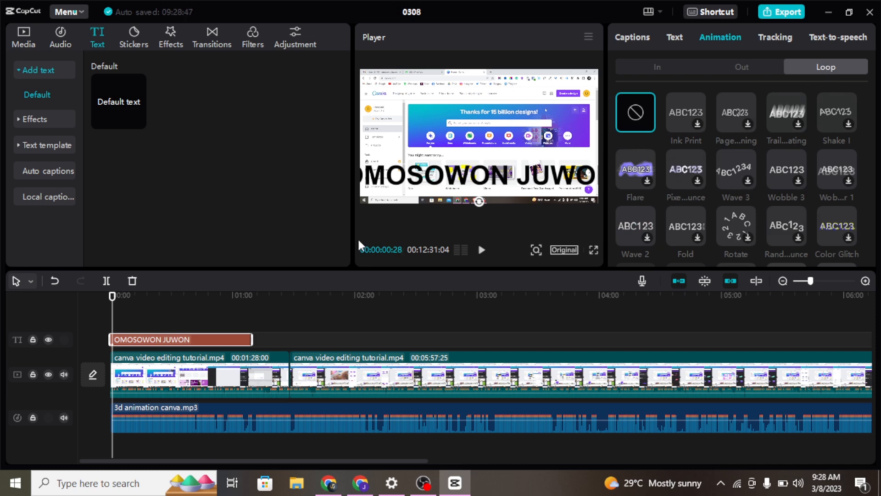
left_click(139, 46)
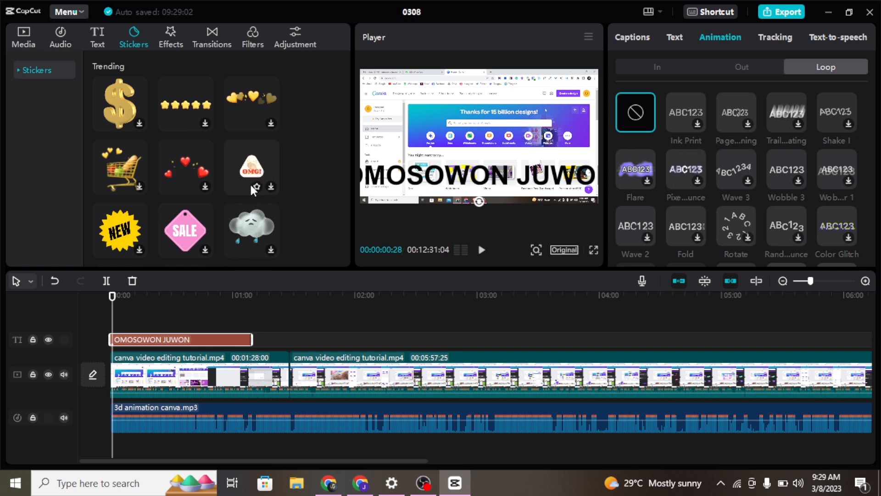
Scroll through Stickers, then view the Effects and Overlay transitions libraries
scroll(251, 184, "down", 5)
scroll(251, 186, "up", 5)
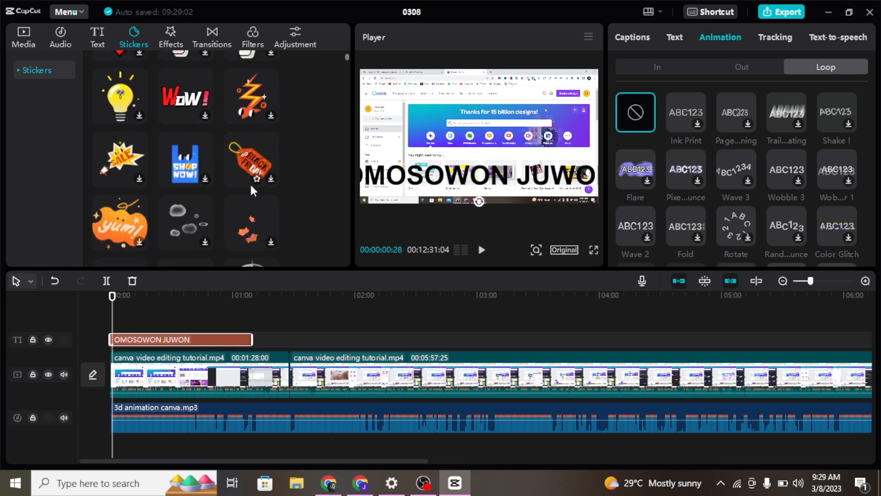
left_click(176, 38)
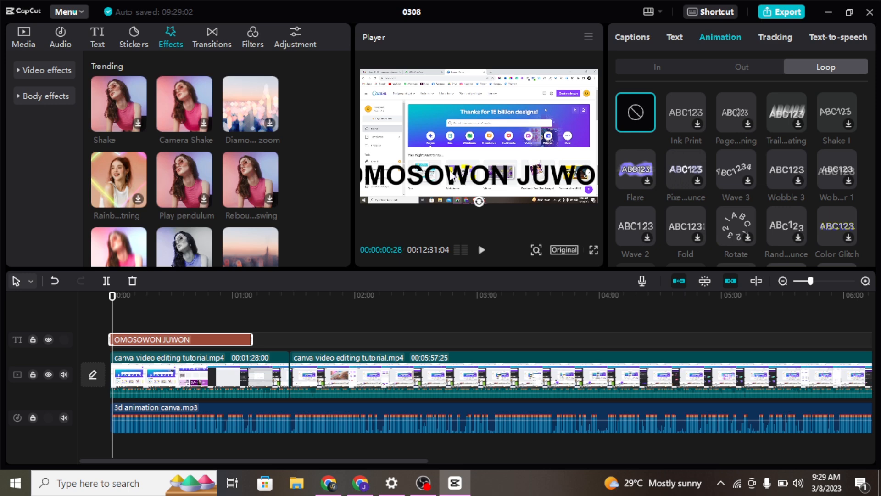
left_click(219, 45)
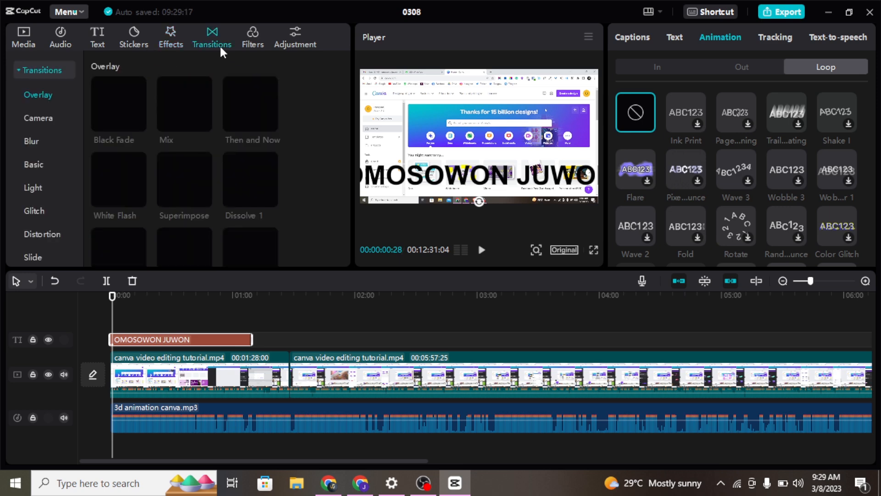